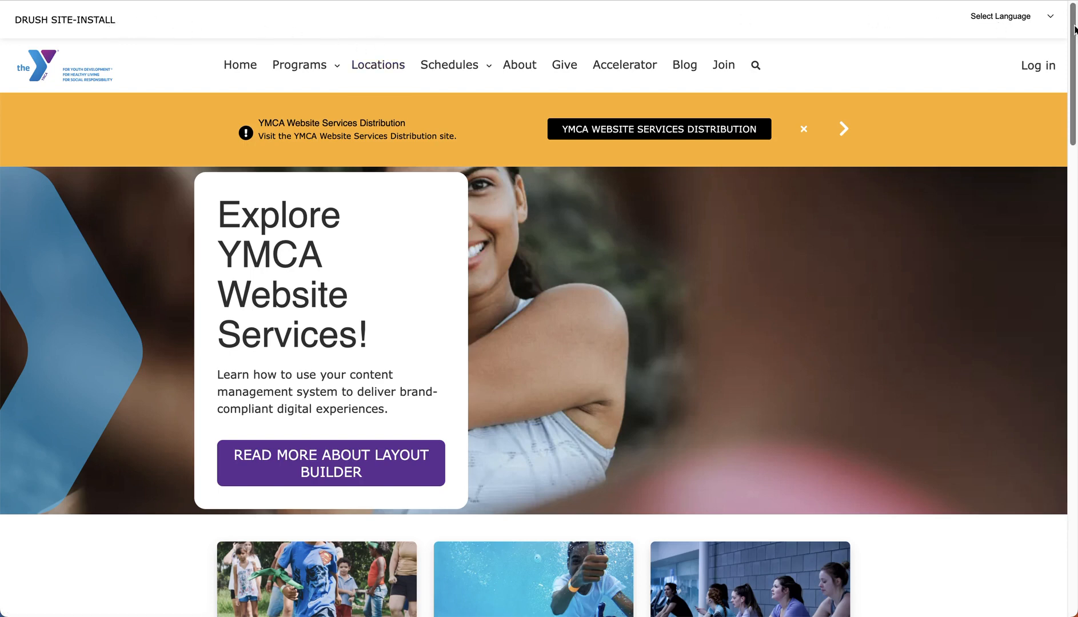
# View the site's language choices and the Health and Fitness submenu under Programs
pyautogui.click(1048, 17)
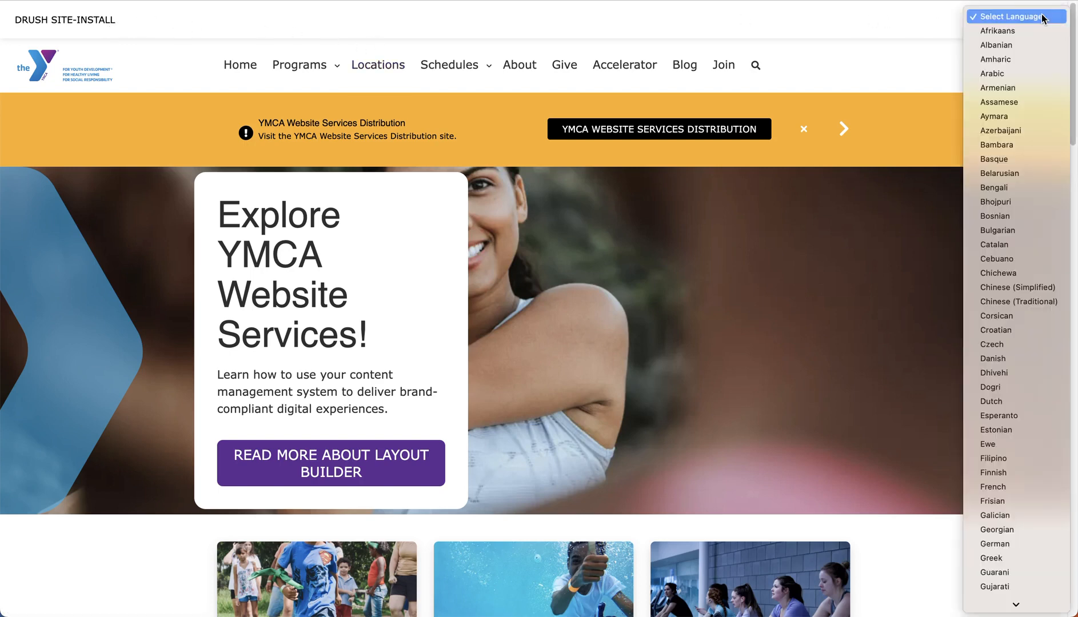
pyautogui.click(905, 21)
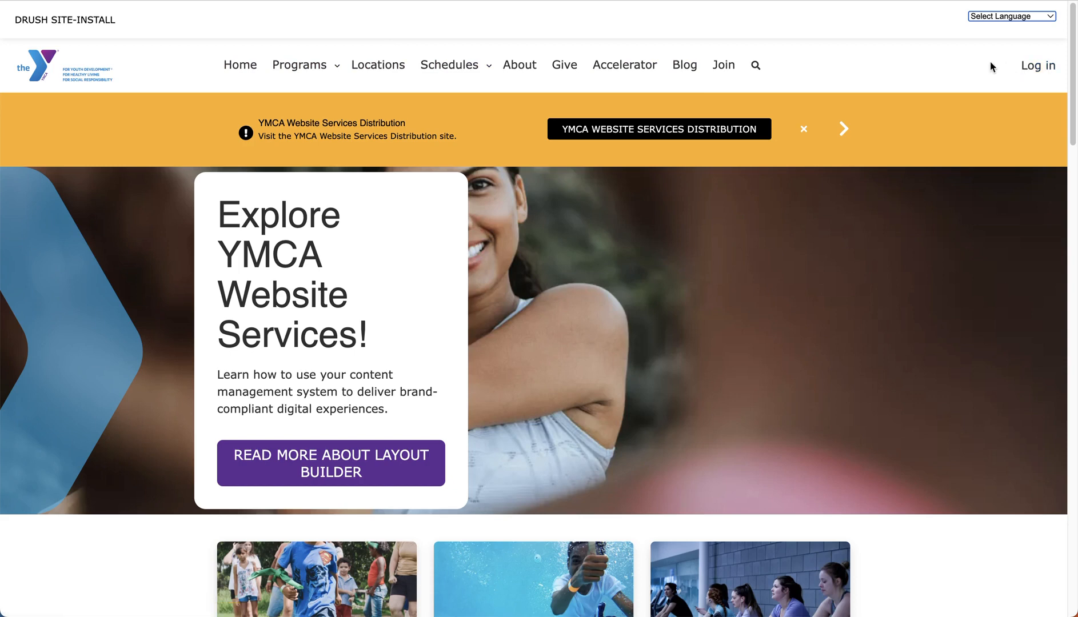
pyautogui.click(325, 71)
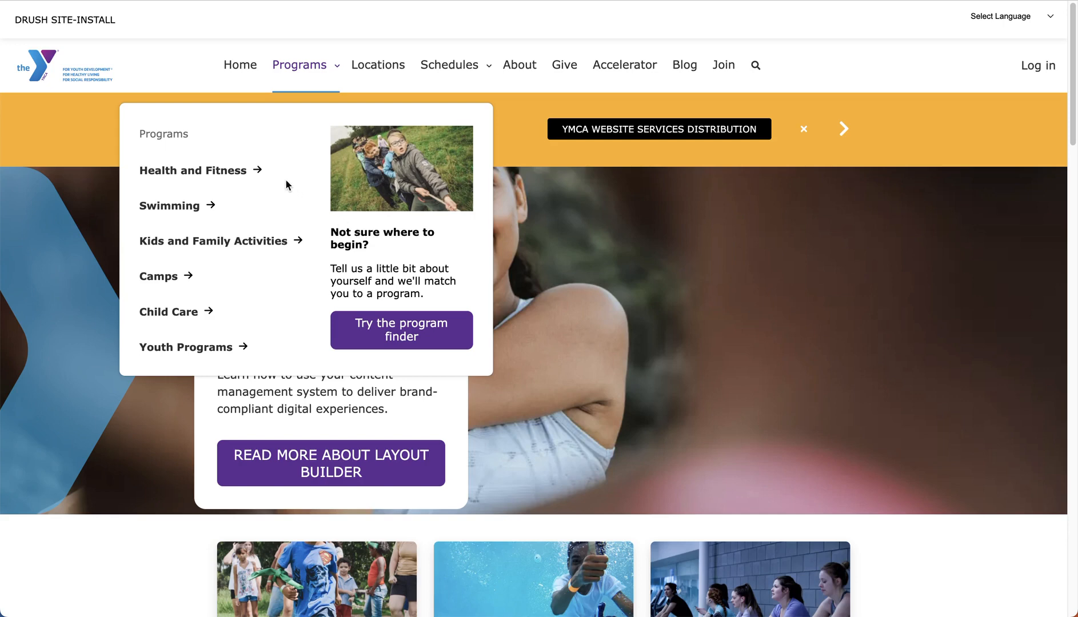
pyautogui.click(245, 175)
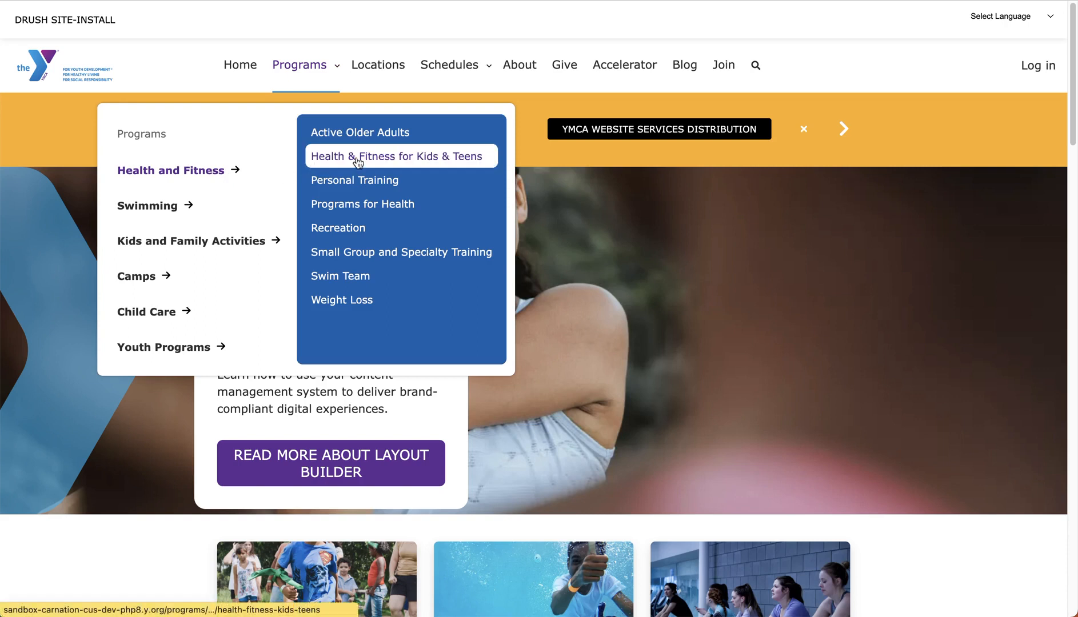
# View the header's site search box and examine the homepage footer with its menus, social links and copyright text
pyautogui.click(756, 65)
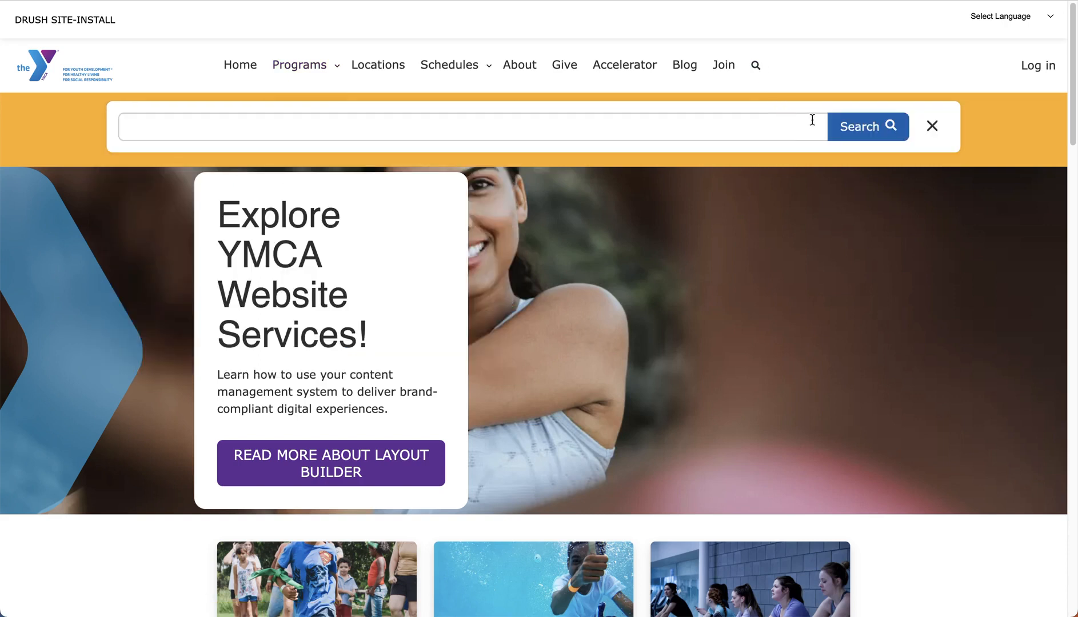
pyautogui.click(932, 126)
pyautogui.scroll(-6, 860, 180)
pyautogui.scroll(-20, 859, 180)
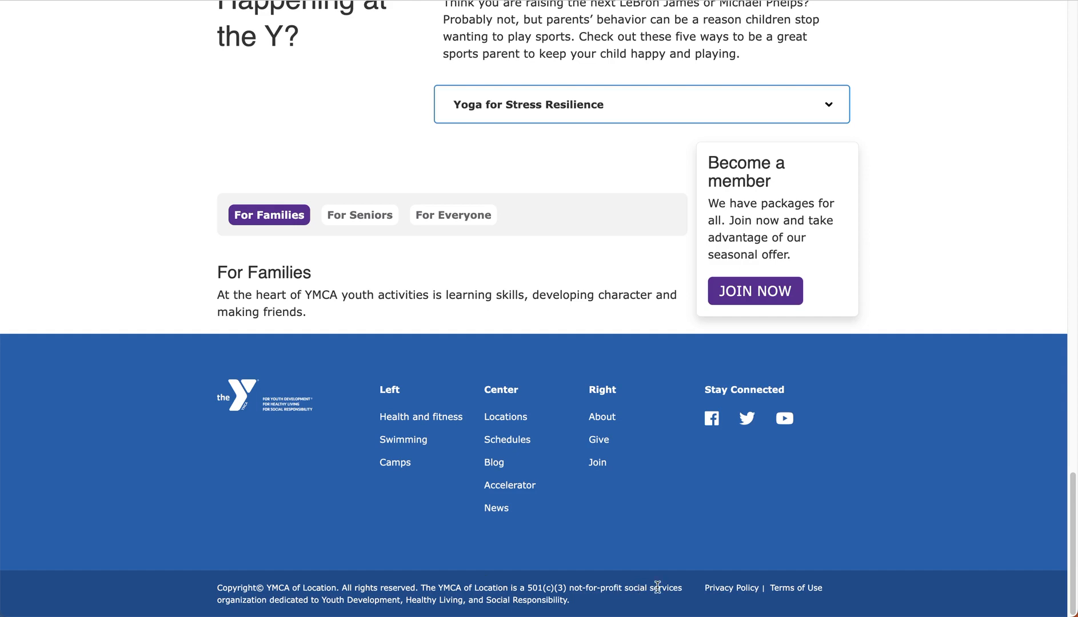
pyautogui.click(714, 592)
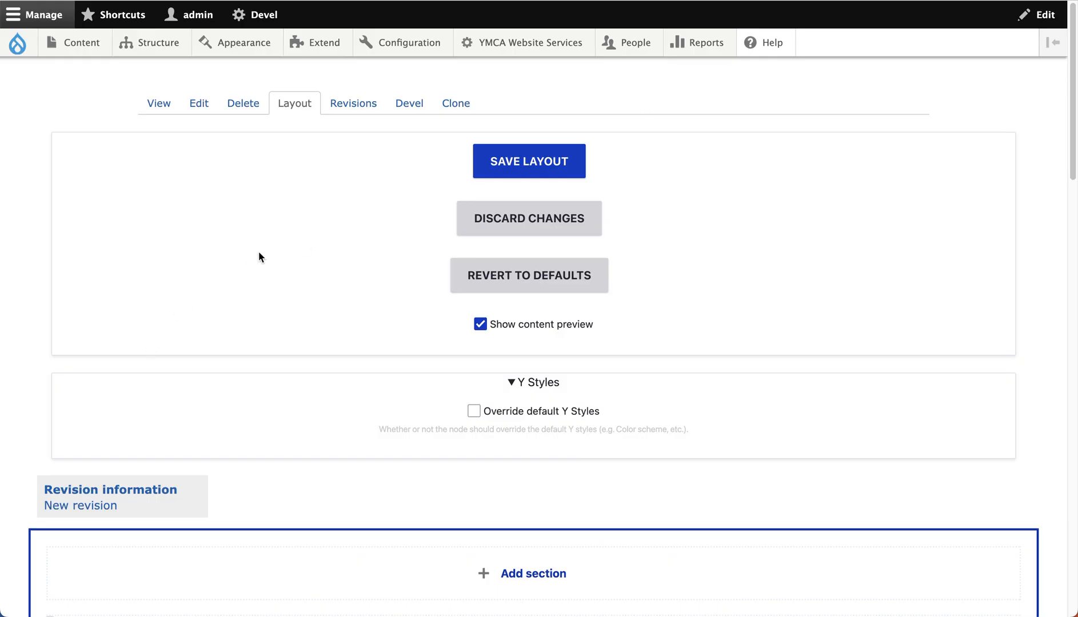
# Examine the blocks of the Header section in the page's layout editor
pyautogui.scroll(-1, 259, 252)
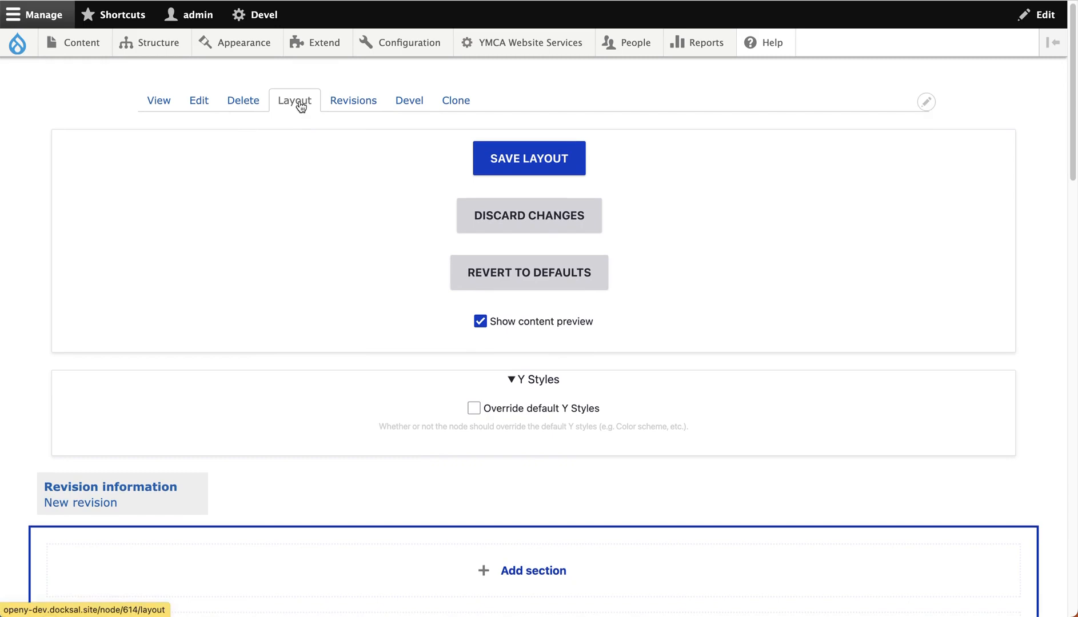
pyautogui.scroll(-5, 330, 221)
pyautogui.scroll(-5, 329, 221)
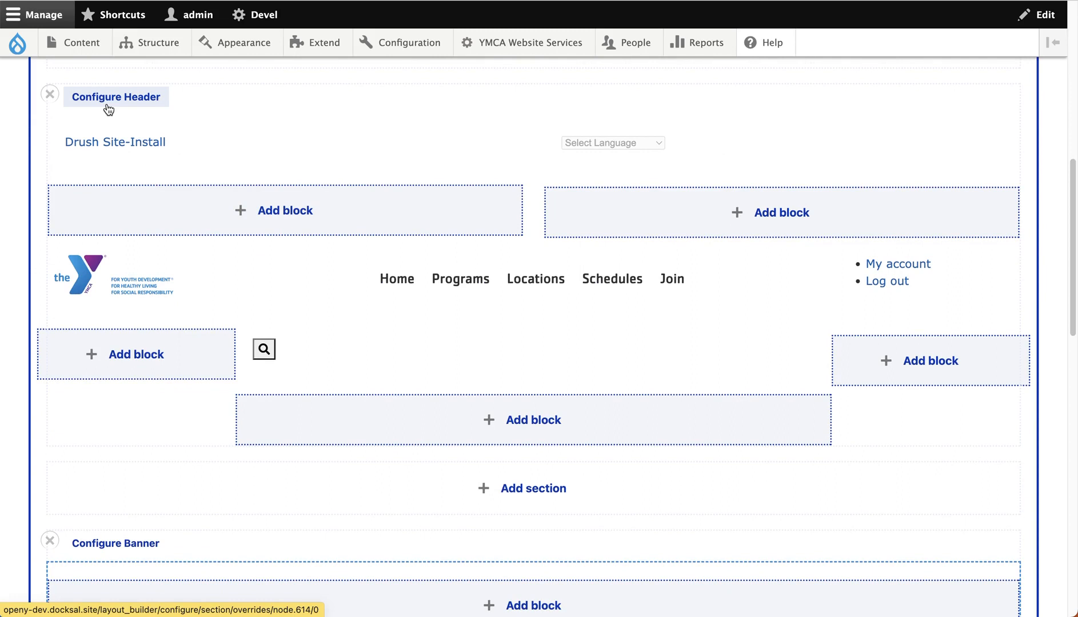
pyautogui.moveTo(376, 146)
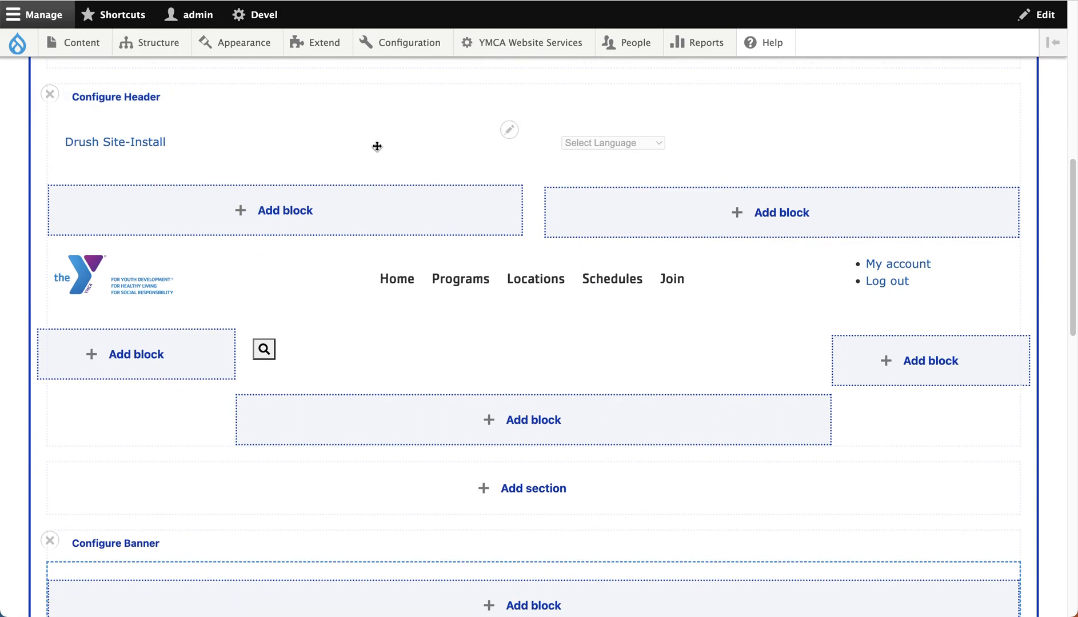
pyautogui.moveTo(849, 145)
# Review the WS Site logo options of the header's Site Logo Block and update the block with the Colorway logo
pyautogui.click(510, 133)
pyautogui.click(224, 253)
pyautogui.click(193, 274)
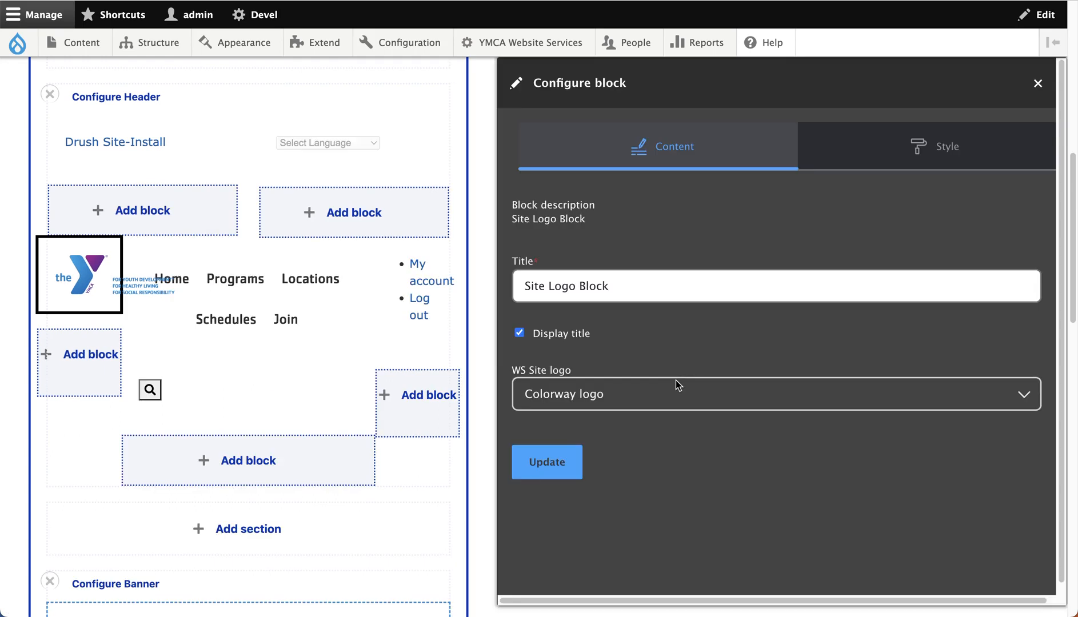
pyautogui.click(674, 386)
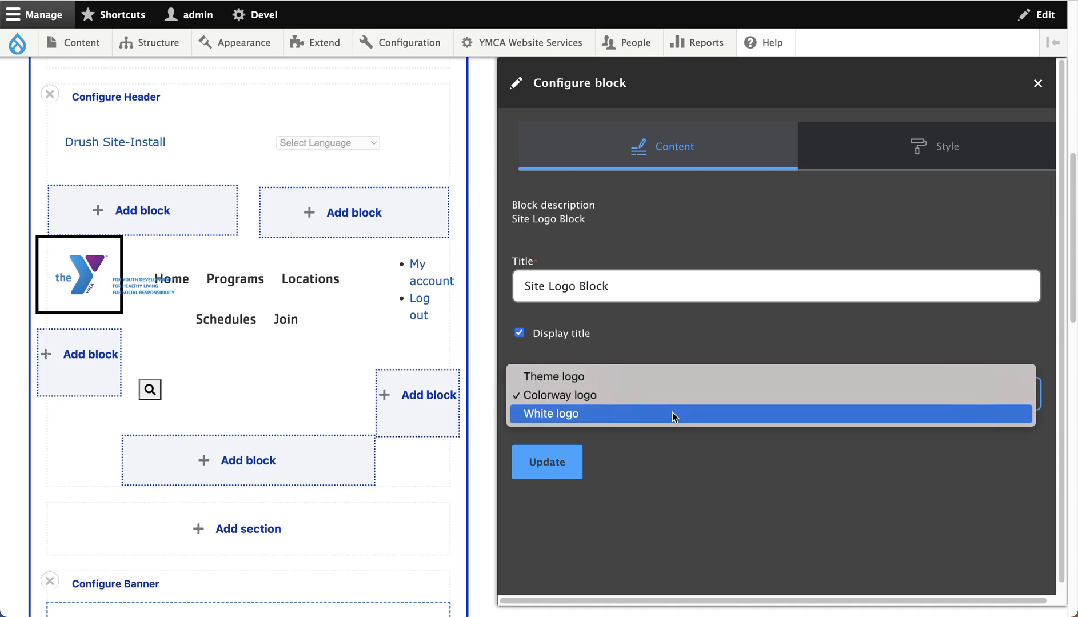
pyautogui.click(669, 454)
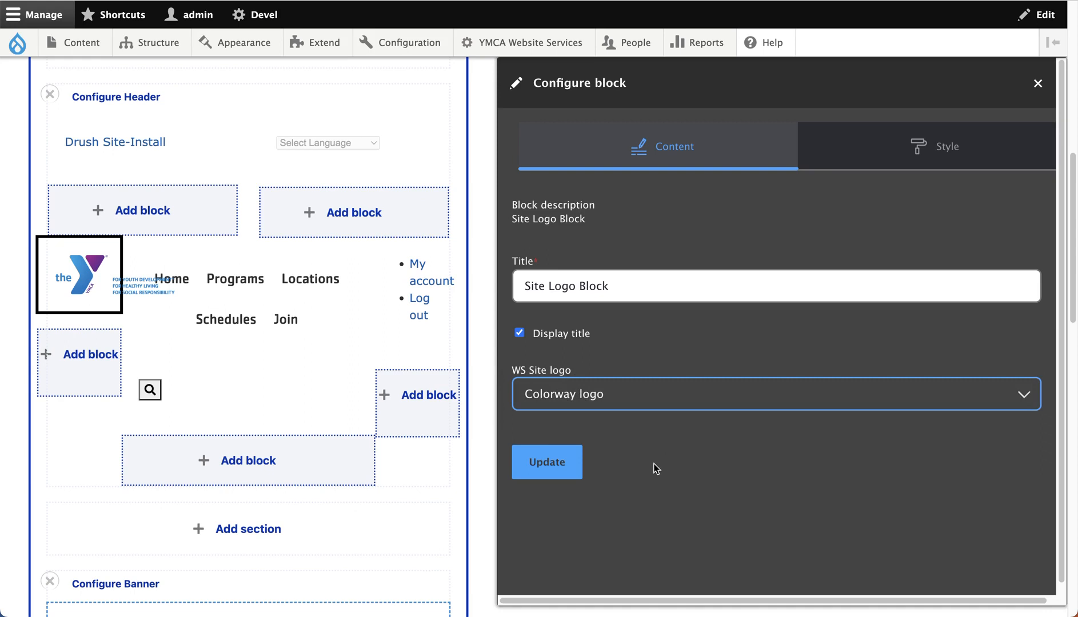
pyautogui.click(569, 464)
# Examine the menu level settings of the header's Main navigation block, and close its configuration
pyautogui.click(818, 252)
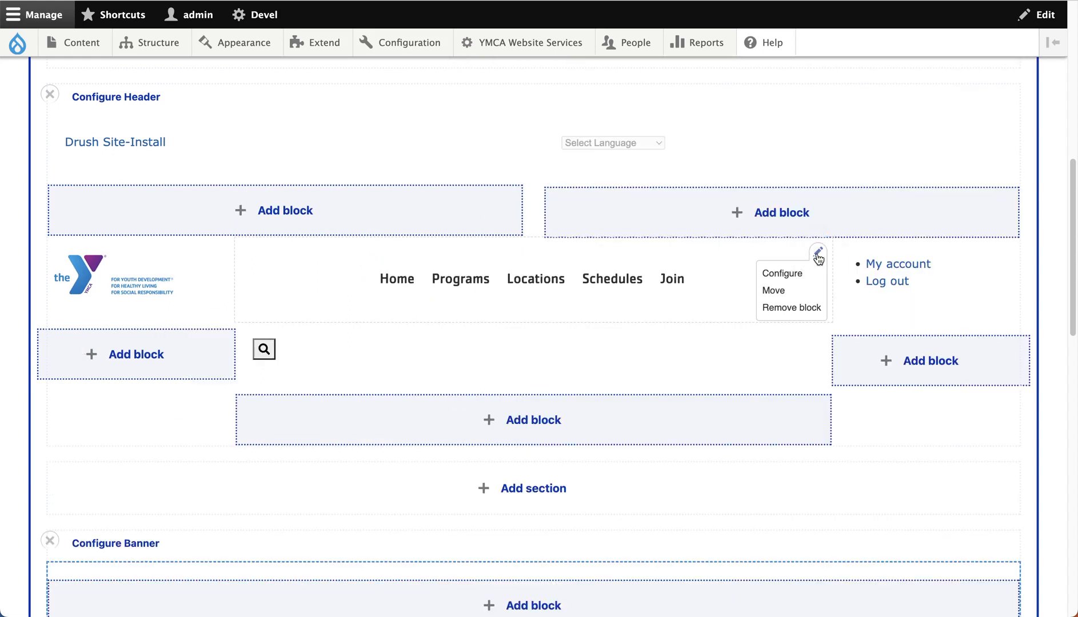
pyautogui.click(786, 274)
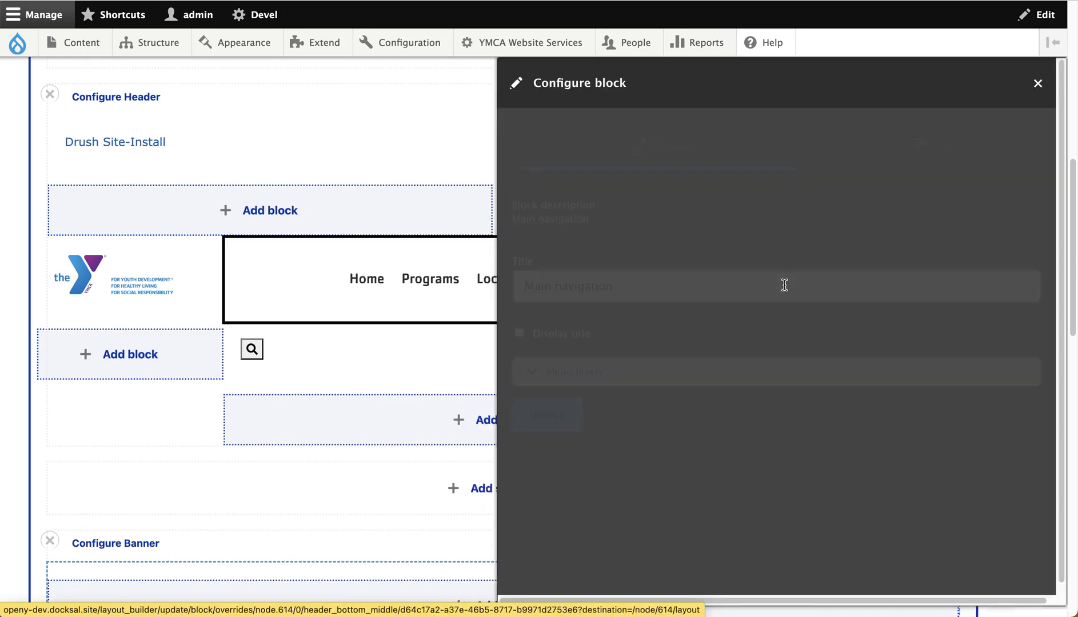
pyautogui.click(657, 378)
pyautogui.scroll(-3, 657, 378)
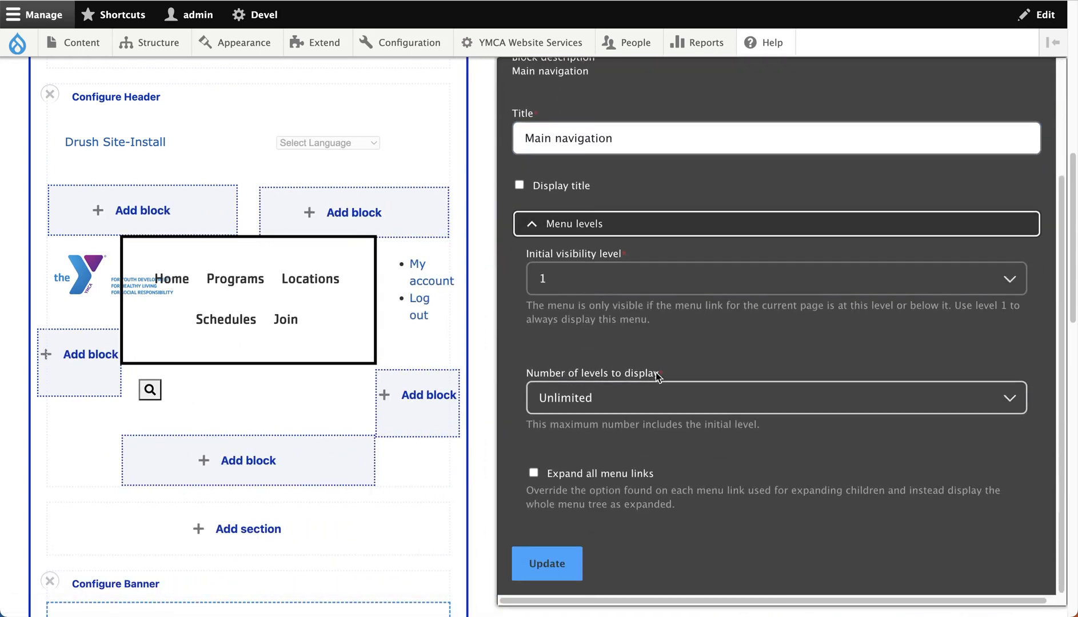
pyautogui.click(692, 284)
pyautogui.click(690, 242)
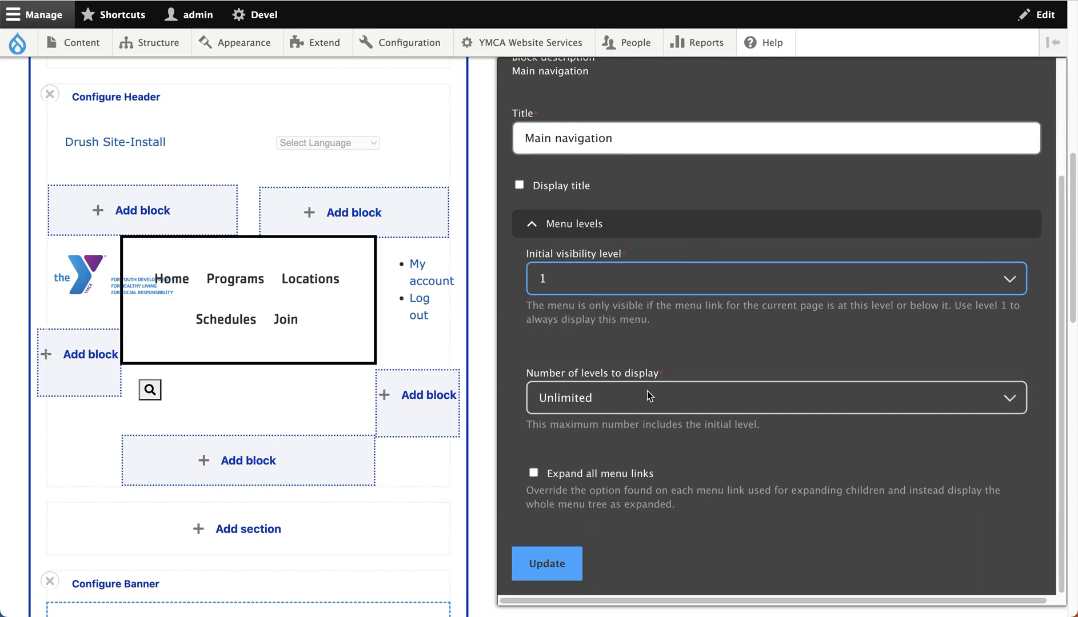
pyautogui.click(663, 347)
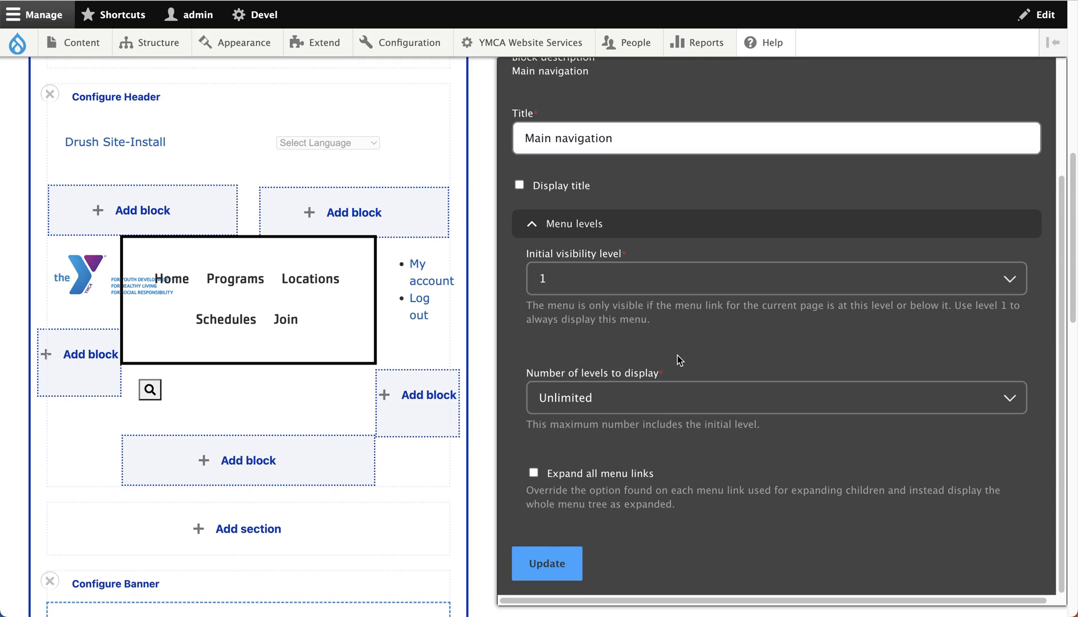
pyautogui.press('Escape')
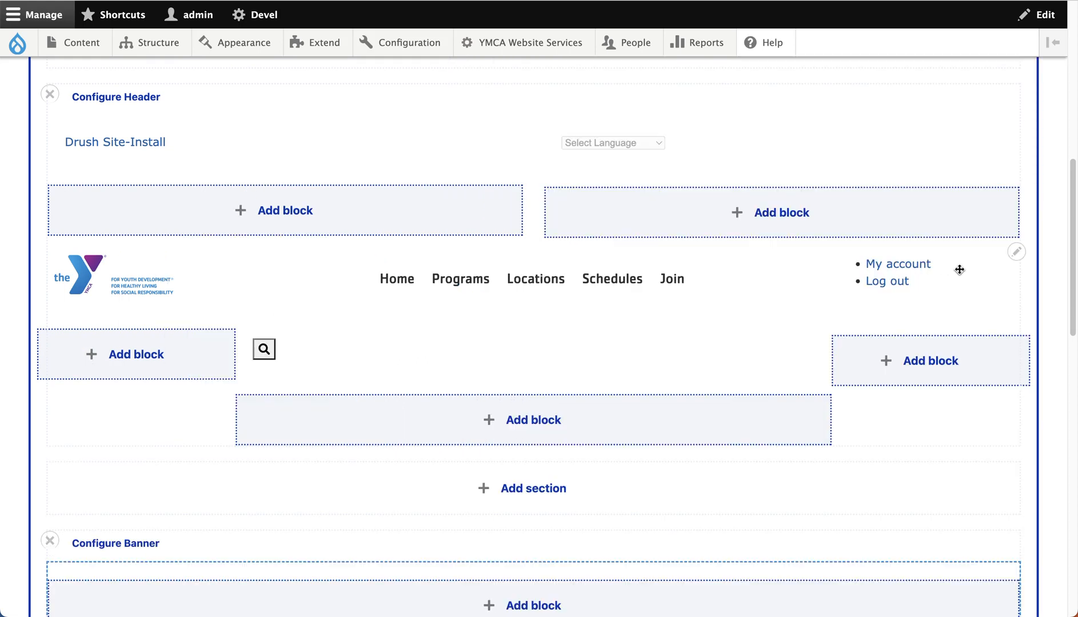
# View the actions for the header's user account menu block and the layouts available for a new section below the header
pyautogui.click(1018, 255)
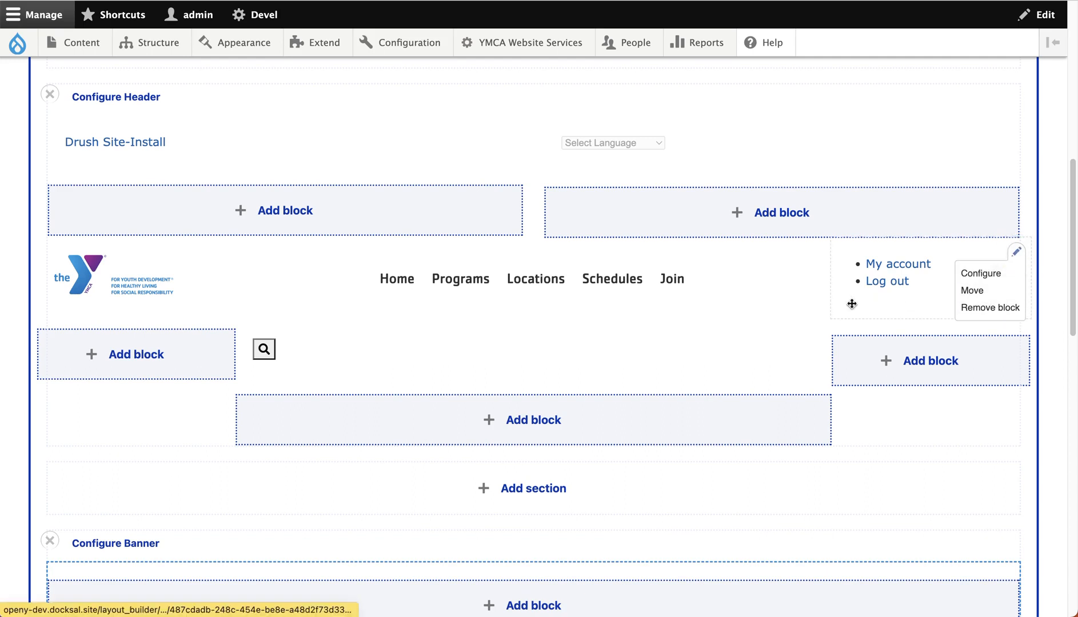
pyautogui.click(789, 320)
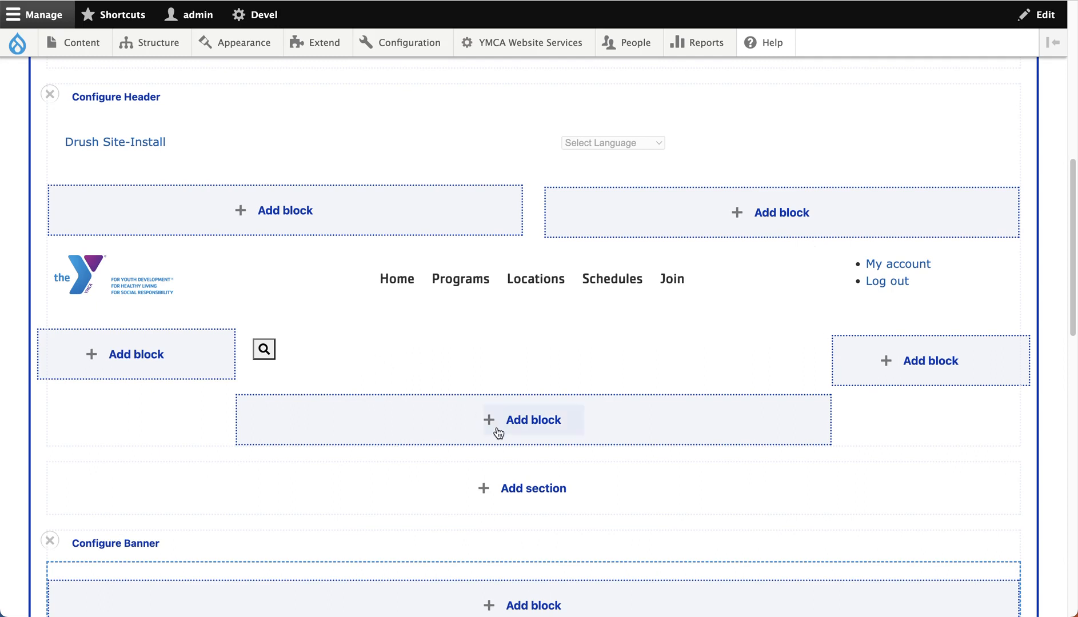
pyautogui.click(515, 504)
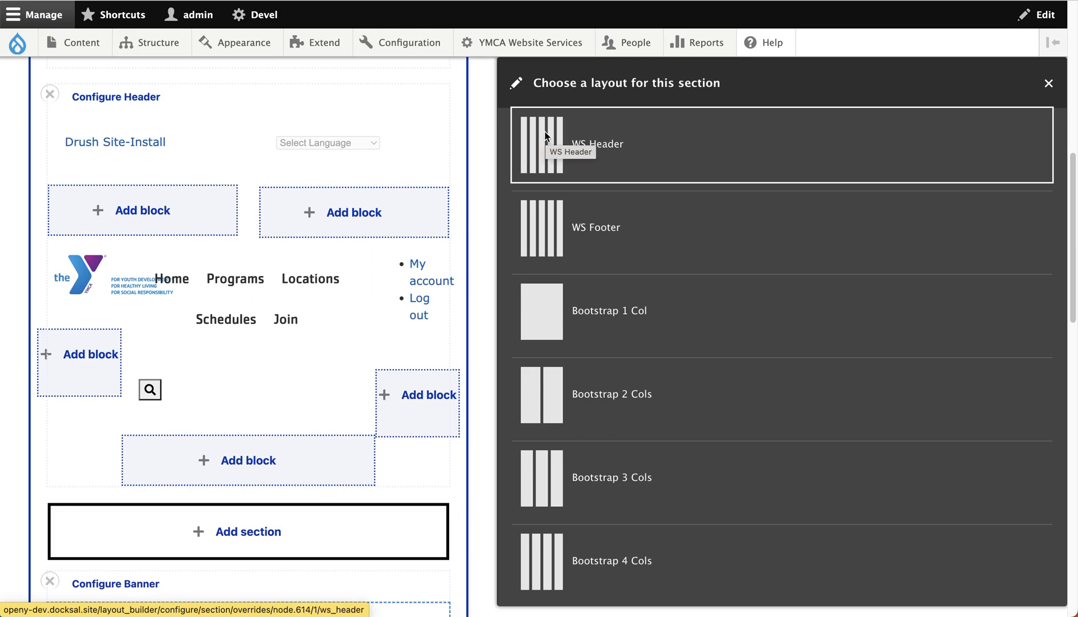
pyautogui.click(1048, 84)
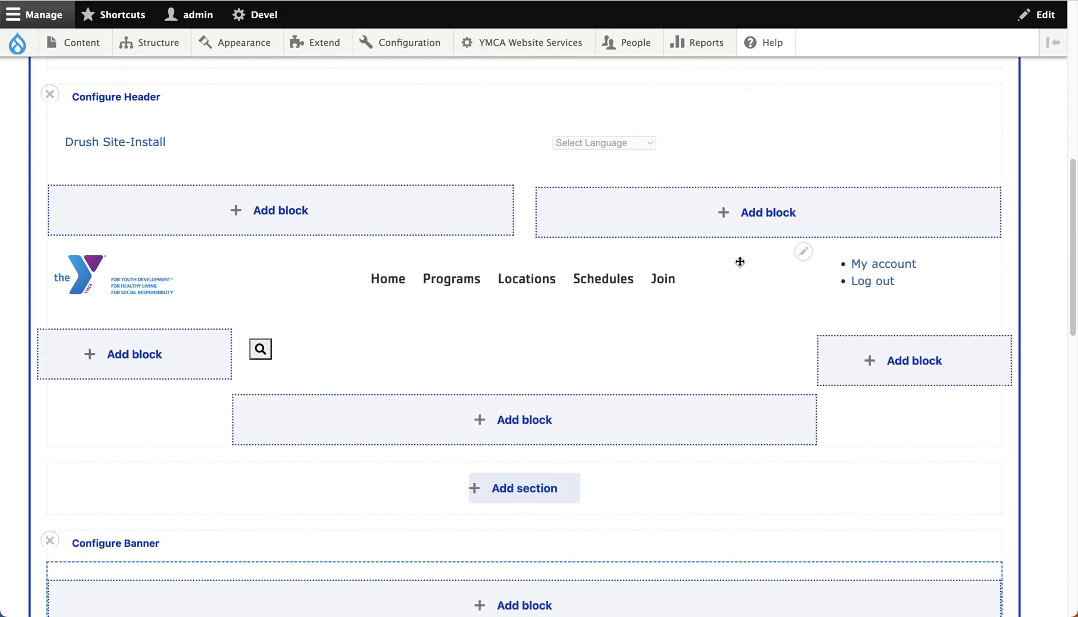
# Examine the Footer section and the menu level settings of its Footer menu left block, and close the configuration
pyautogui.scroll(-10, 626, 322)
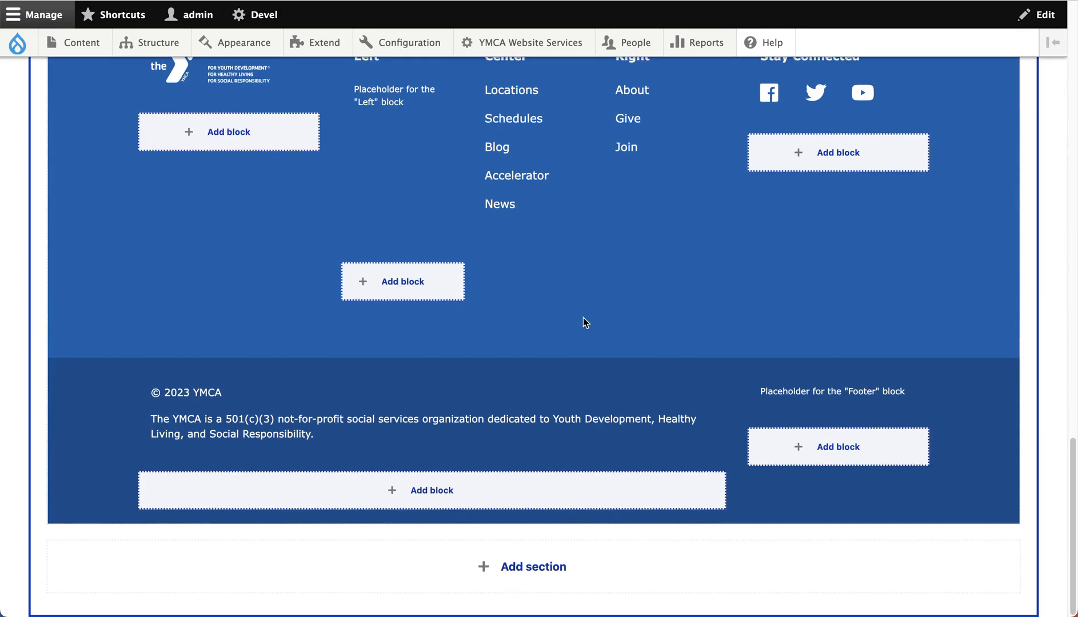
pyautogui.scroll(4, 577, 317)
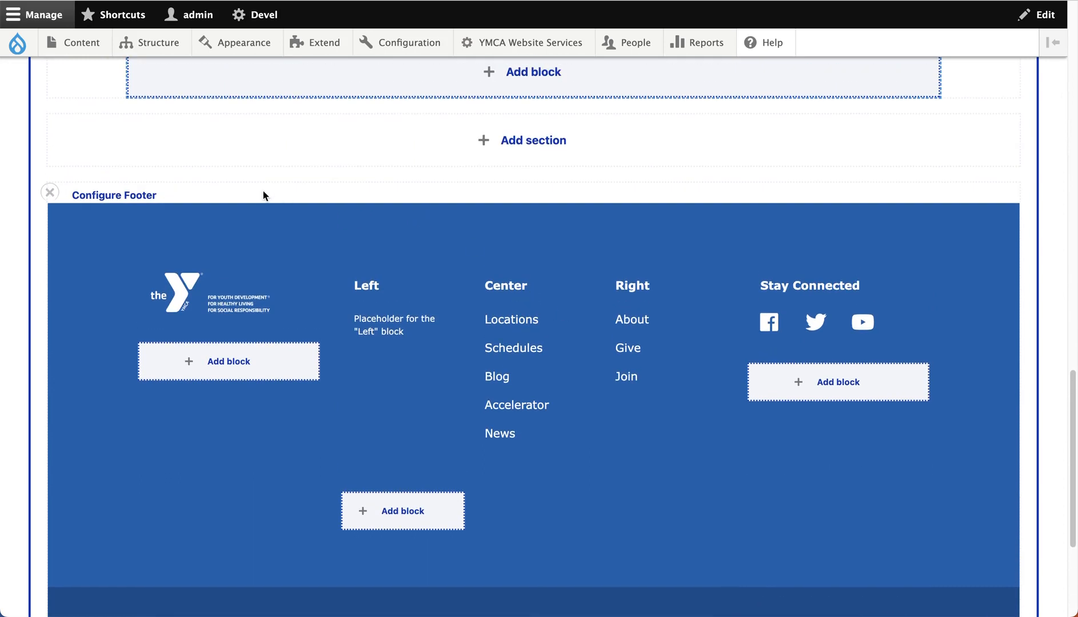
pyautogui.scroll(-1, 252, 240)
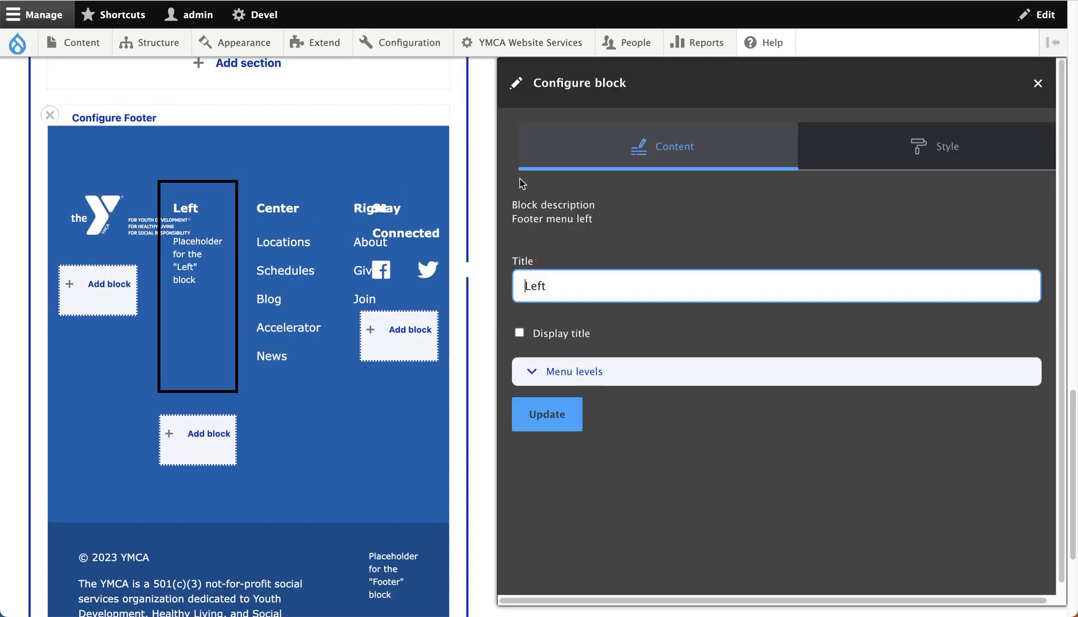
pyautogui.click(559, 372)
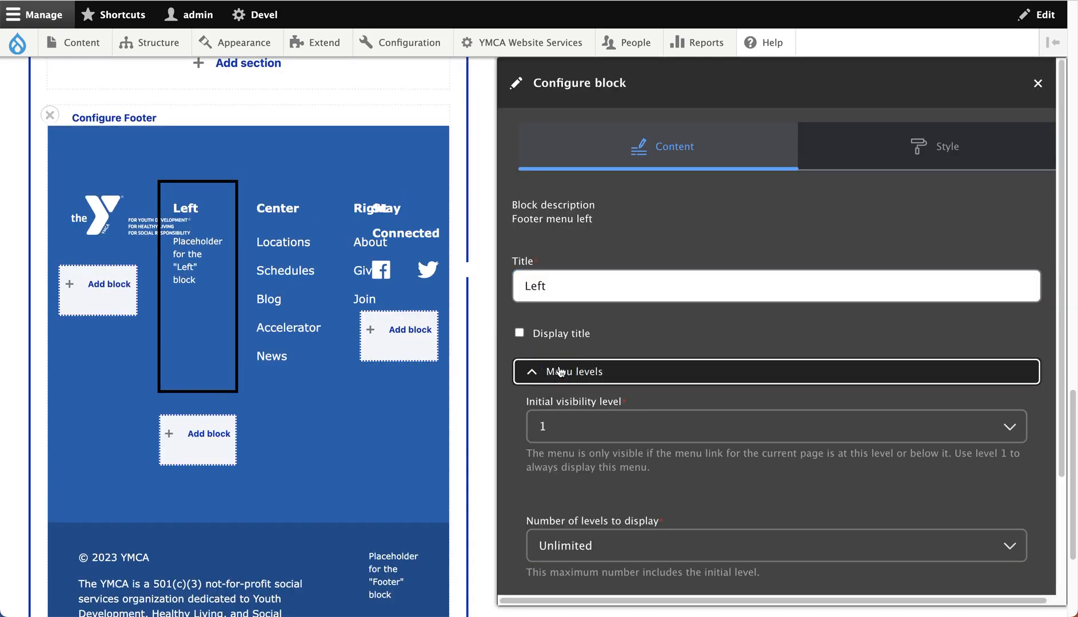
pyautogui.click(559, 371)
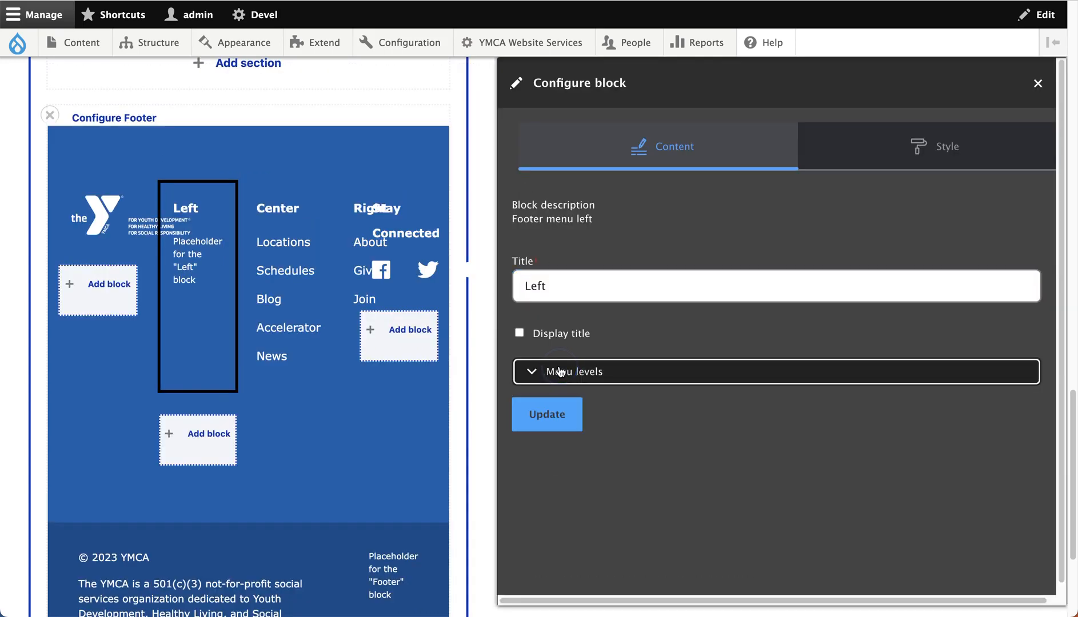
pyautogui.click(1037, 83)
# Browse the footer, main navigation and user account menus in the site structure, and bring up the main navigation menu's link list
pyautogui.moveTo(154, 50)
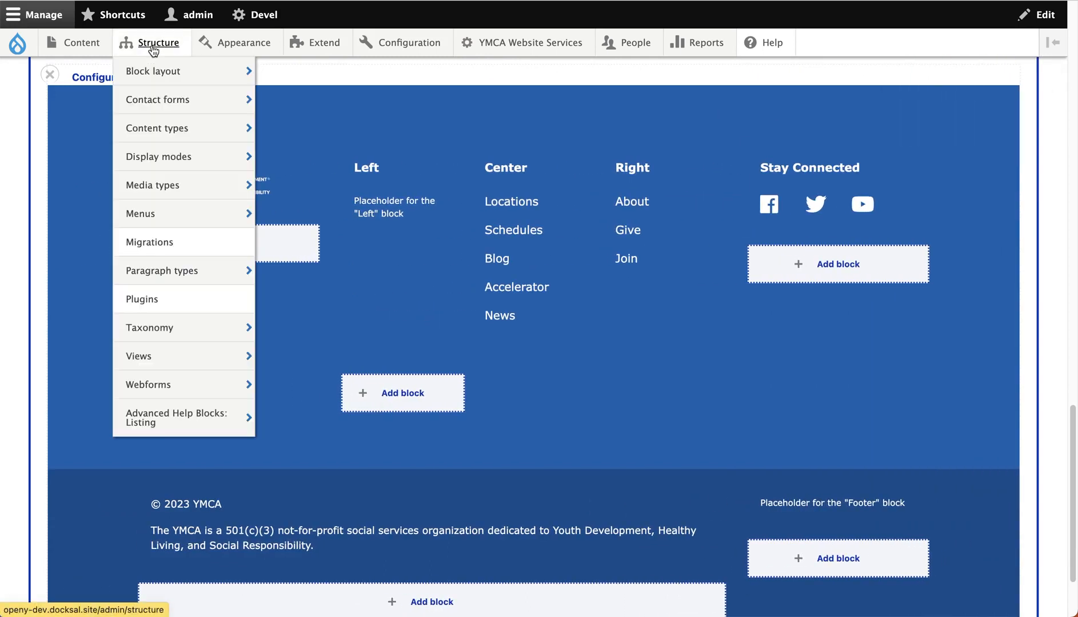
pyautogui.moveTo(172, 217)
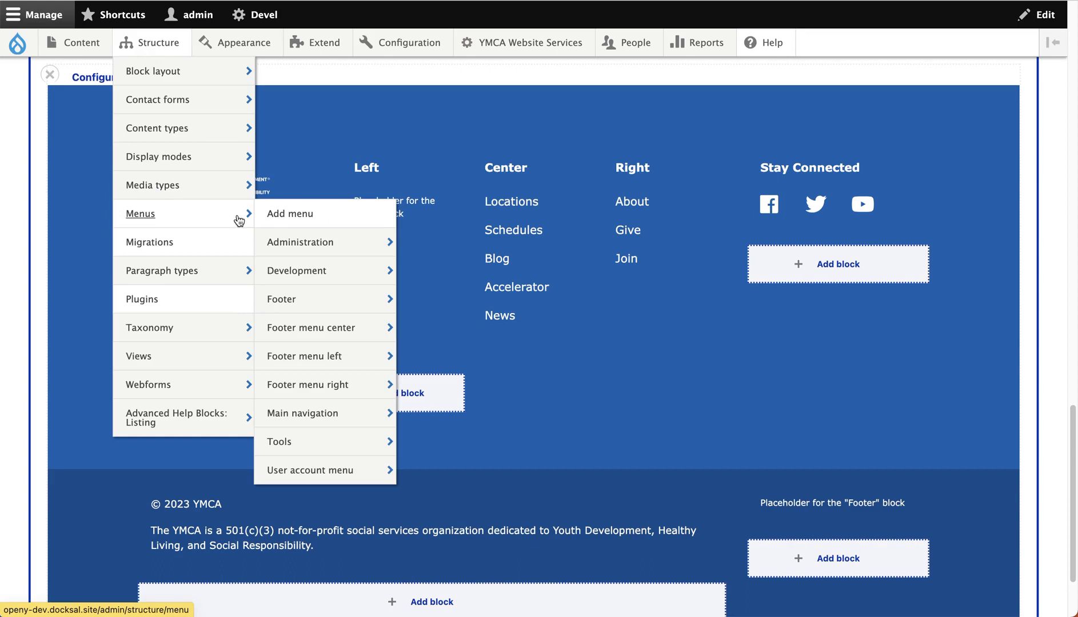
pyautogui.moveTo(338, 333)
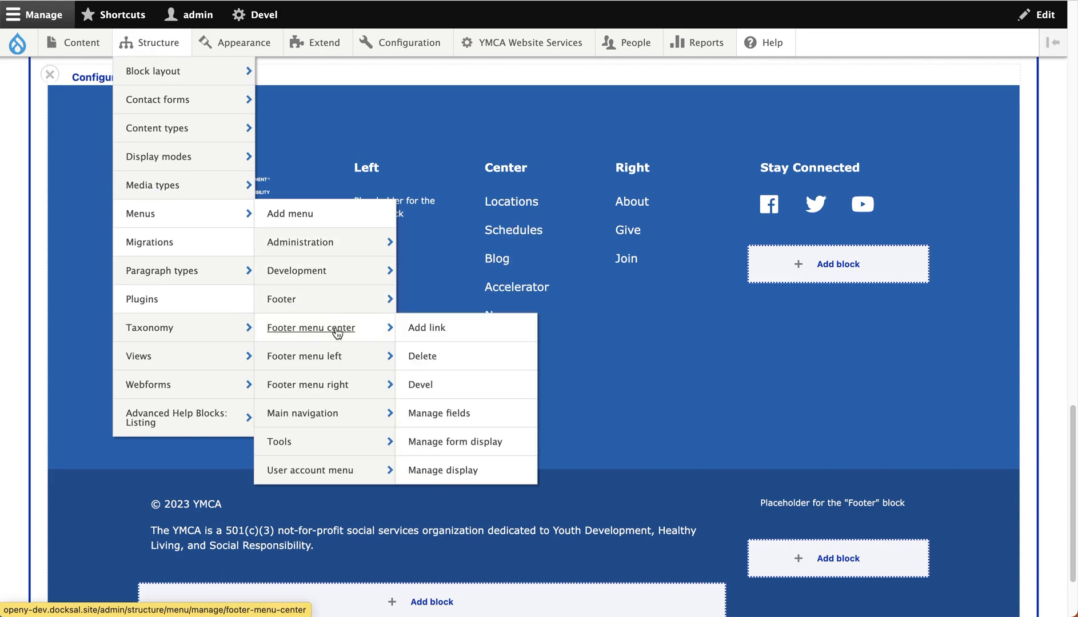
pyautogui.moveTo(334, 393)
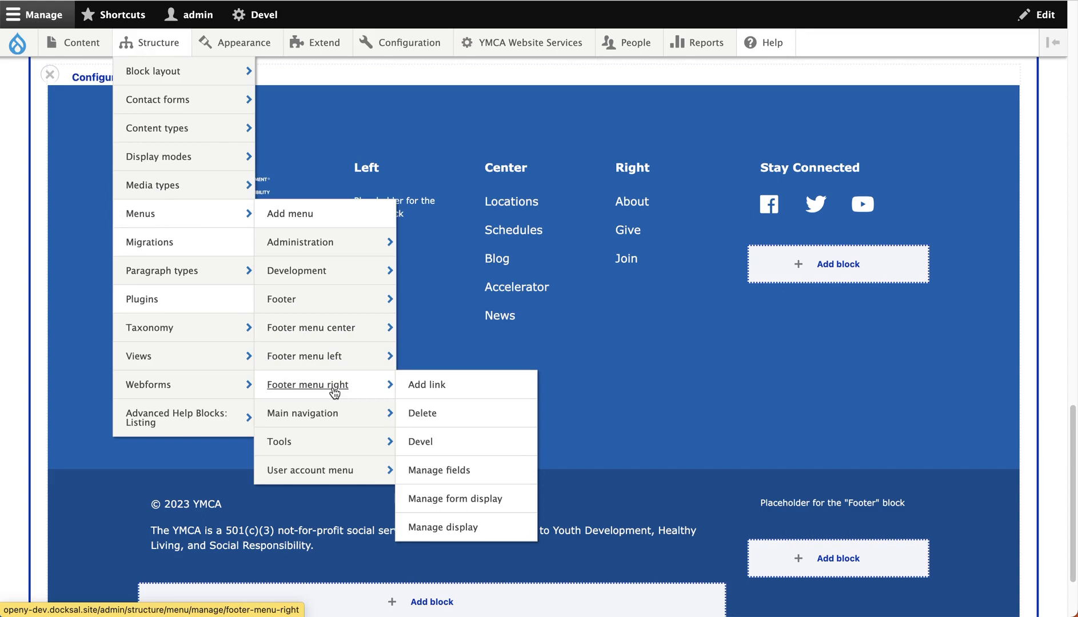
pyautogui.moveTo(326, 296)
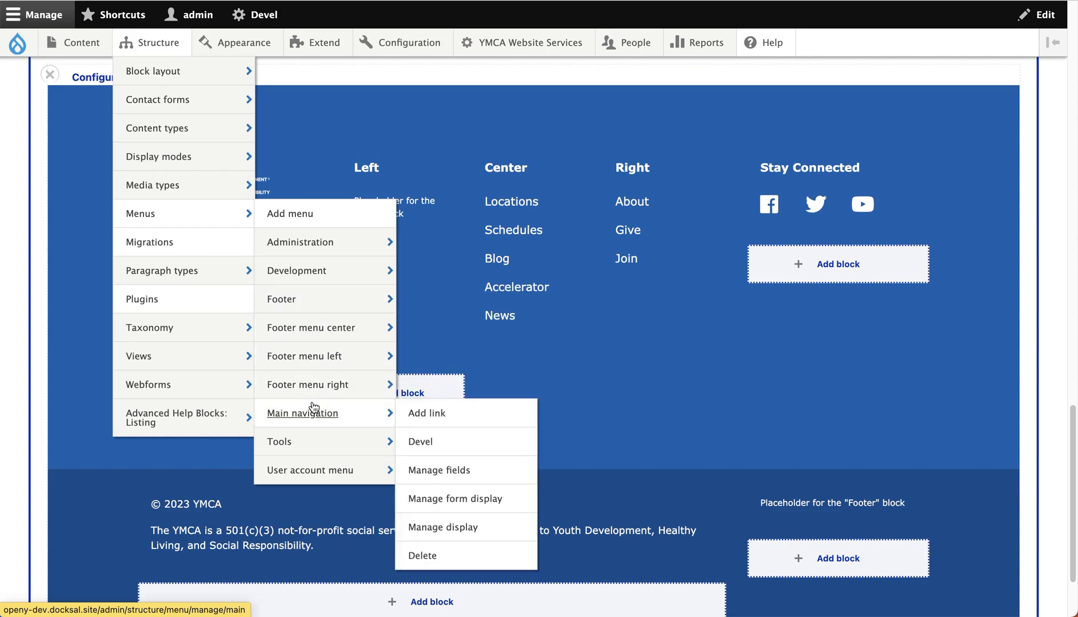
pyautogui.moveTo(312, 463)
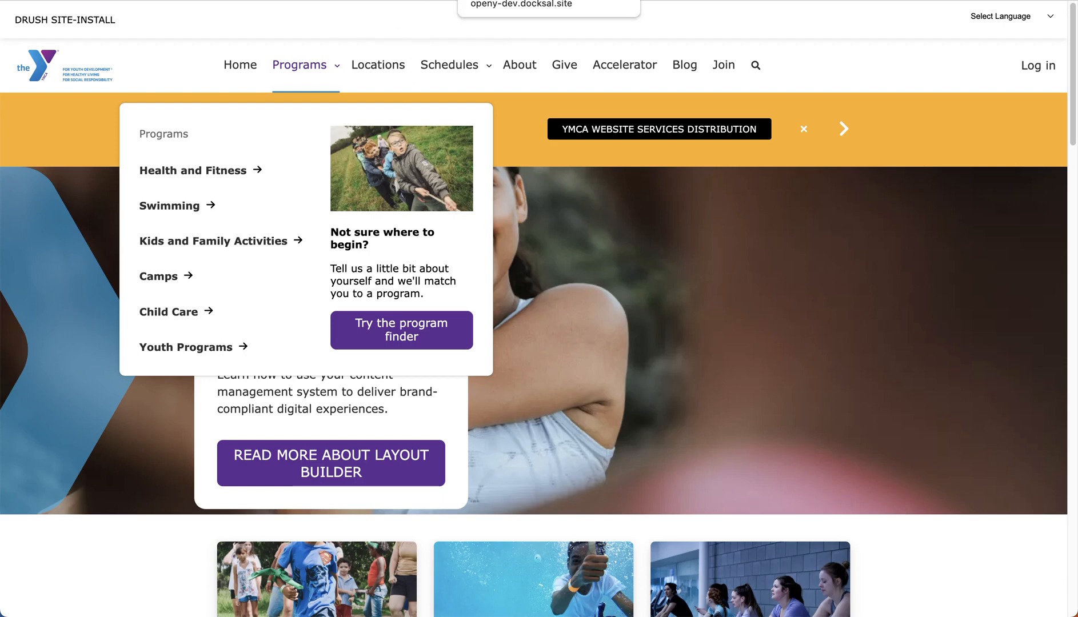
pyautogui.click(389, 0)
pyautogui.scroll(20, 313, 139)
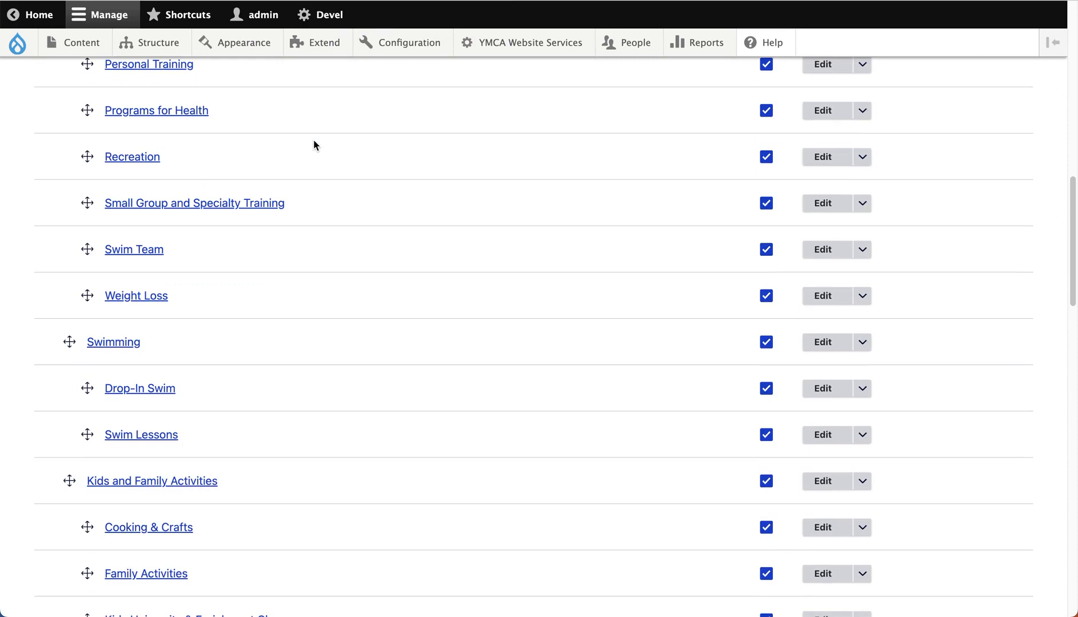
# Locate Main navigation among the site structure menus, and examine its link hierarchy from Programs down to Schedules
pyautogui.moveTo(140, 48)
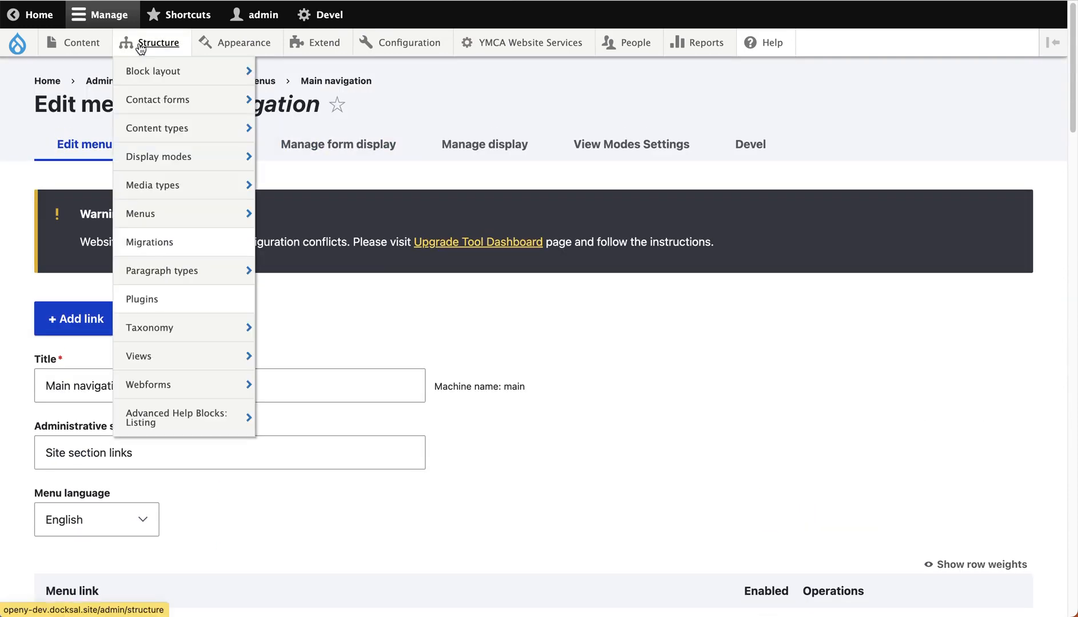
pyautogui.moveTo(176, 217)
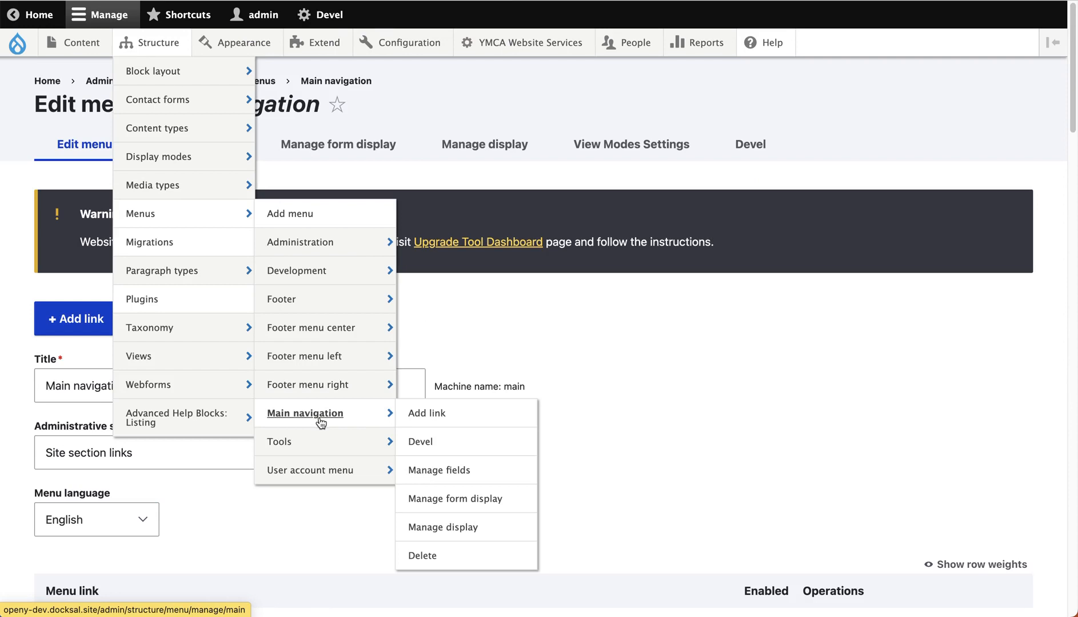
pyautogui.click(585, 307)
pyautogui.scroll(-8, 585, 304)
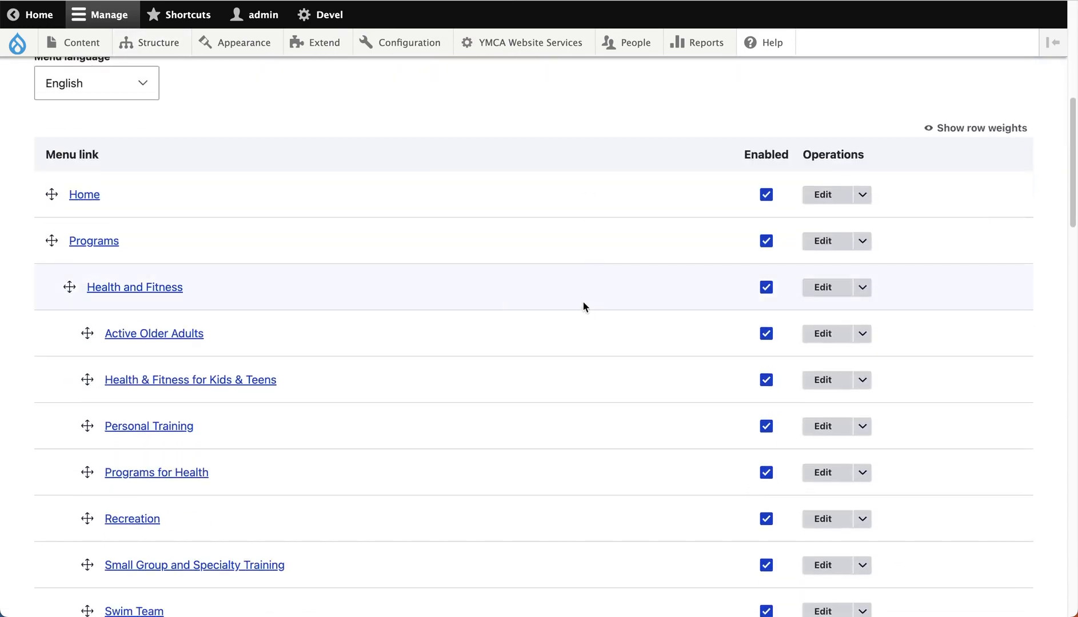
pyautogui.scroll(-20, 583, 307)
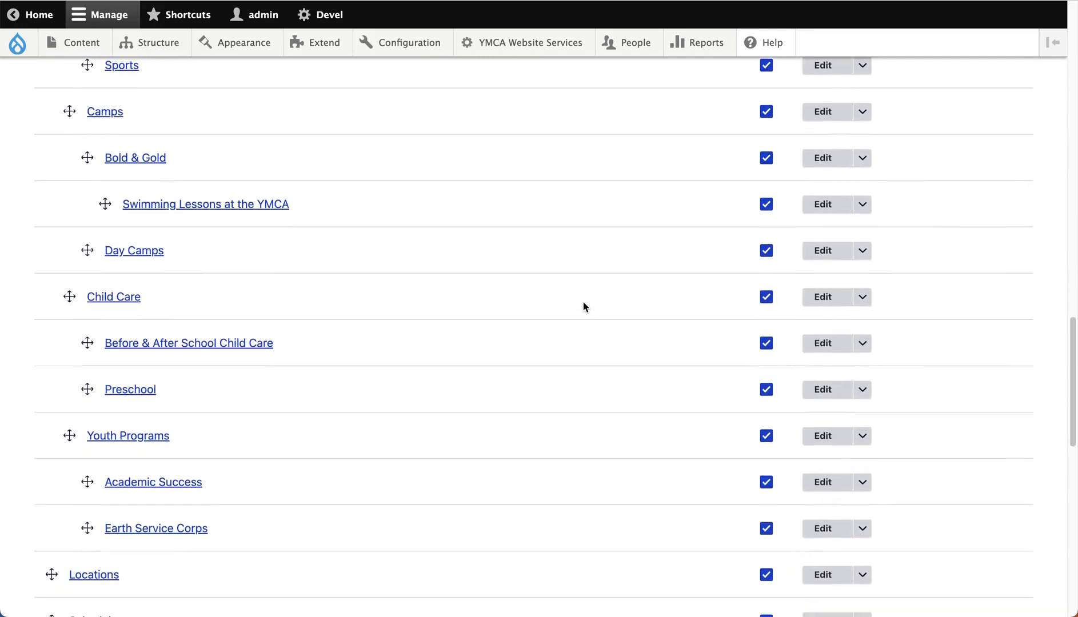
pyautogui.scroll(-4, 583, 303)
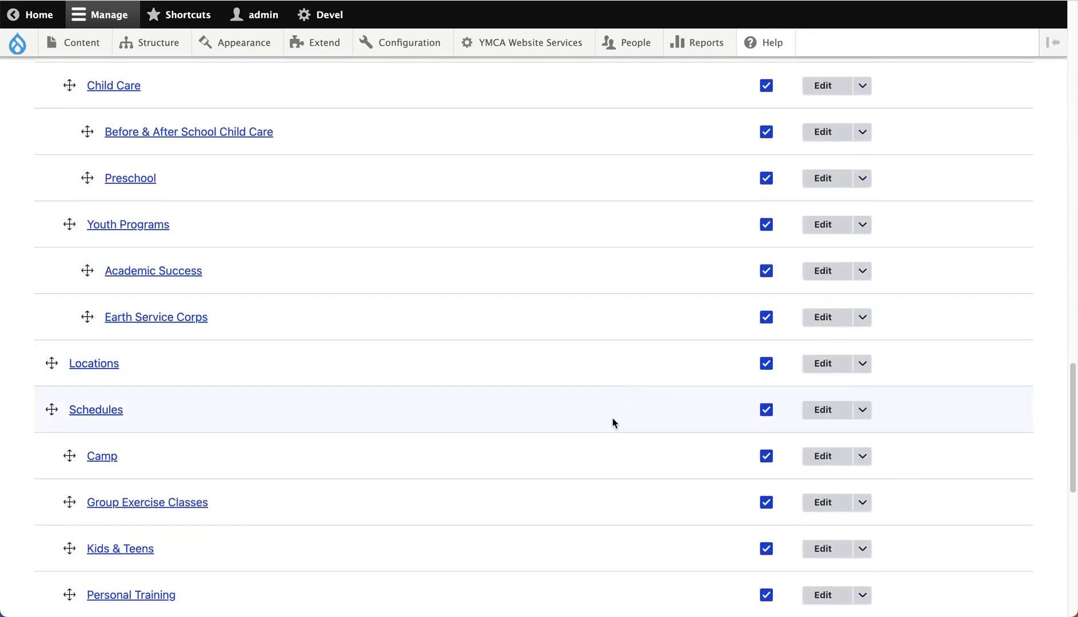
pyautogui.scroll(-1, 612, 418)
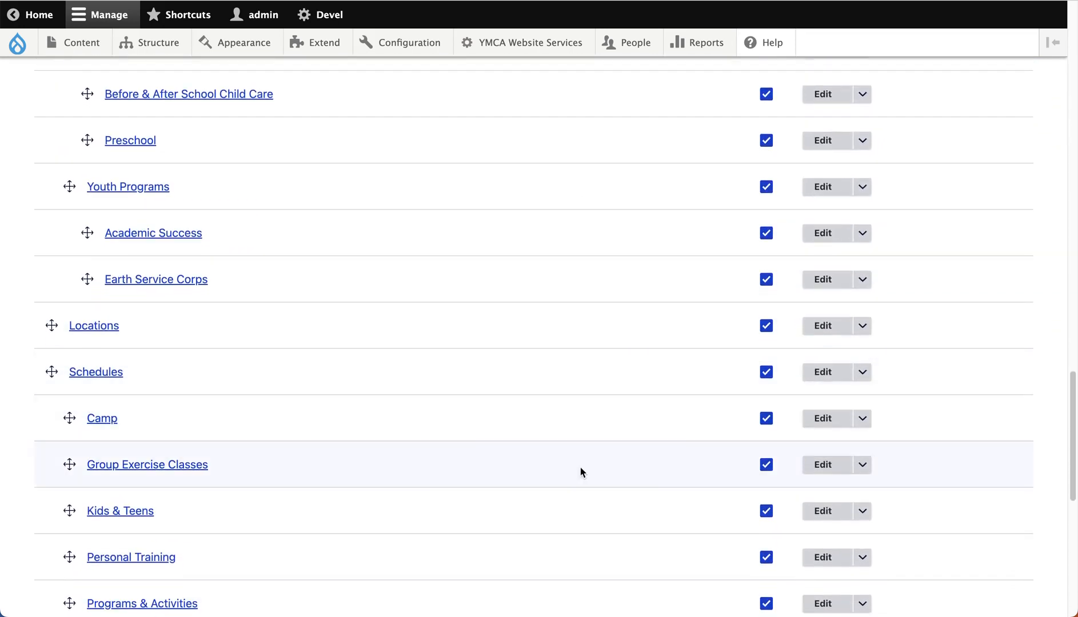
# Open the Schedules menu link for editing and bring up the form for a new custom CTA block
pyautogui.click(827, 377)
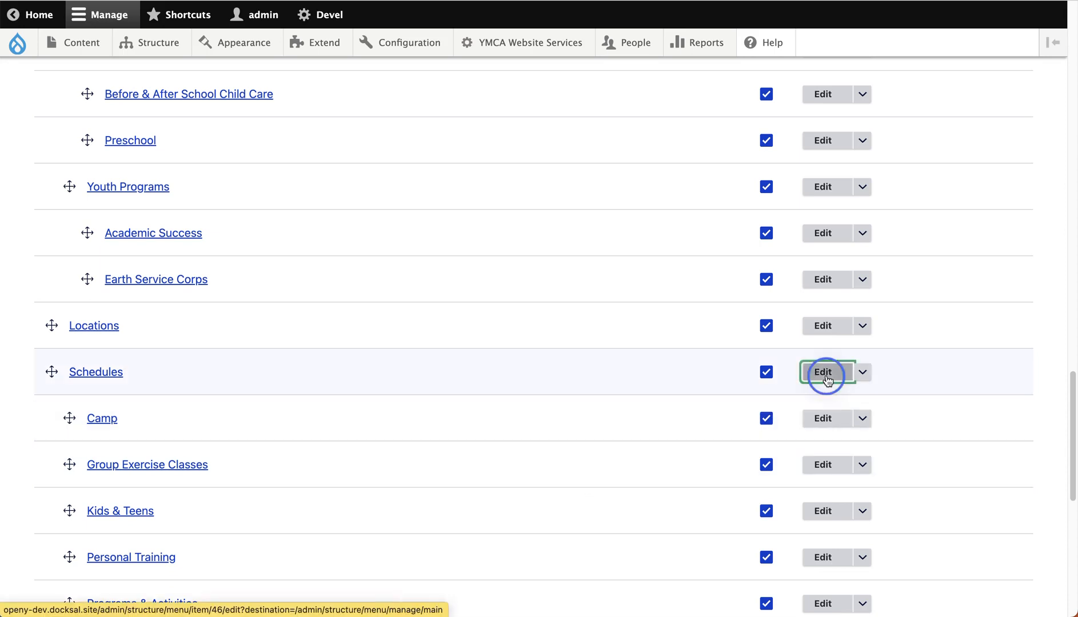
pyautogui.scroll(-10, 559, 354)
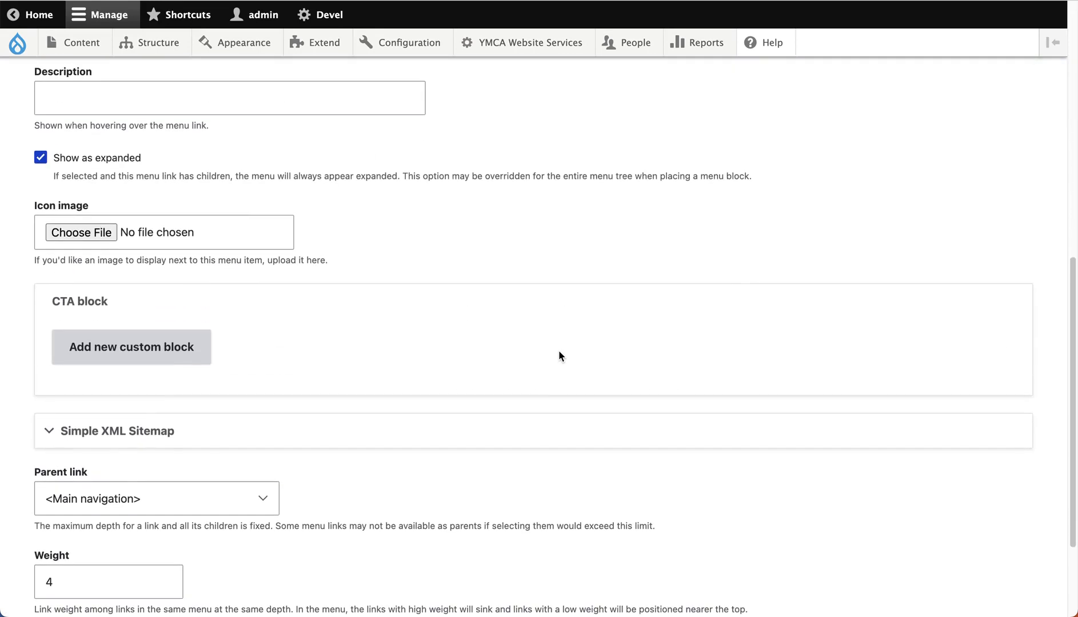
pyautogui.tripleClick(72, 302)
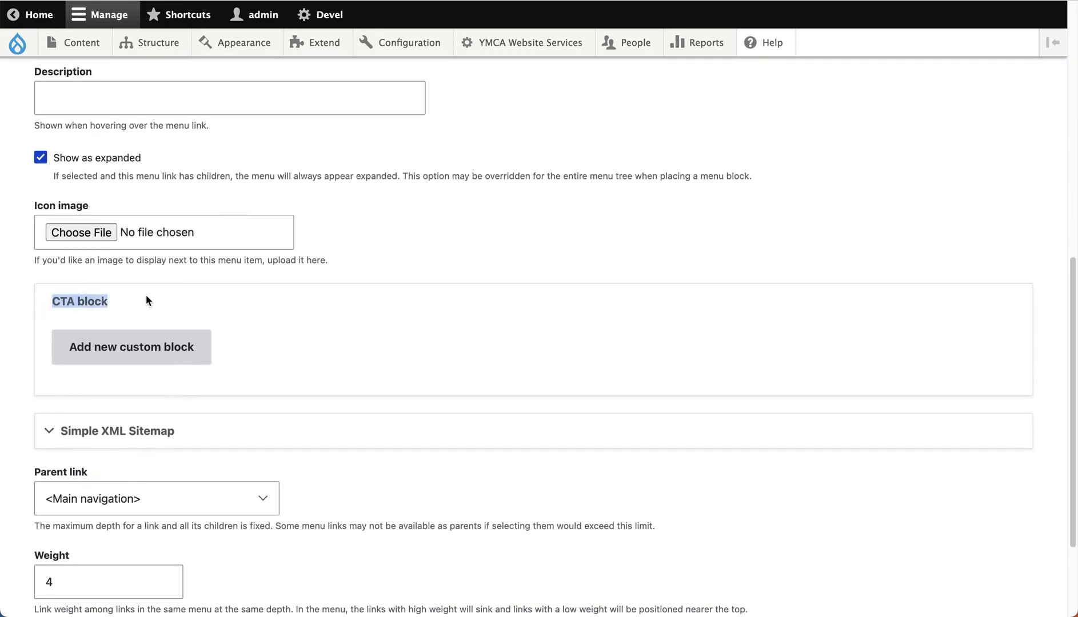
pyautogui.click(154, 345)
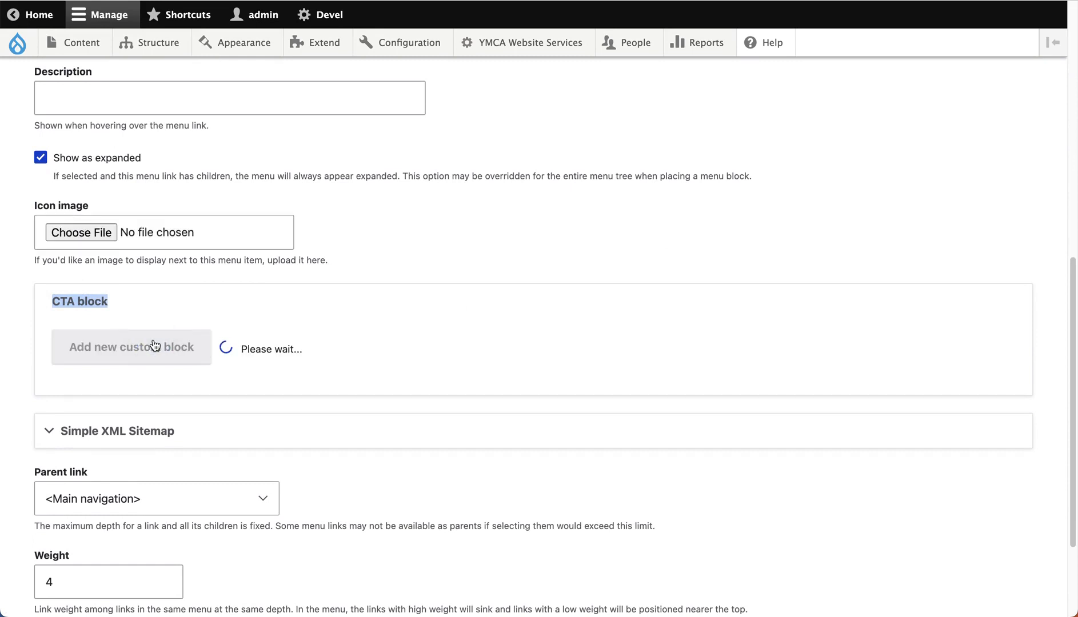
# Examine the new CTA block's Media, Heading, Description, Menu CTA Link and Block description fields
pyautogui.scroll(-4, 161, 317)
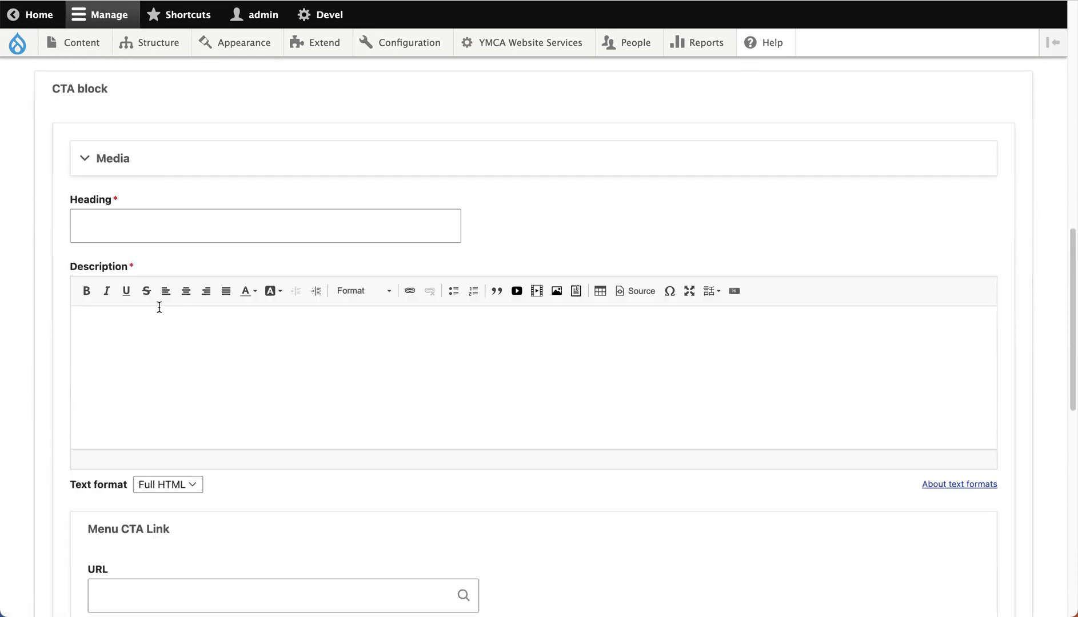
pyautogui.click(157, 172)
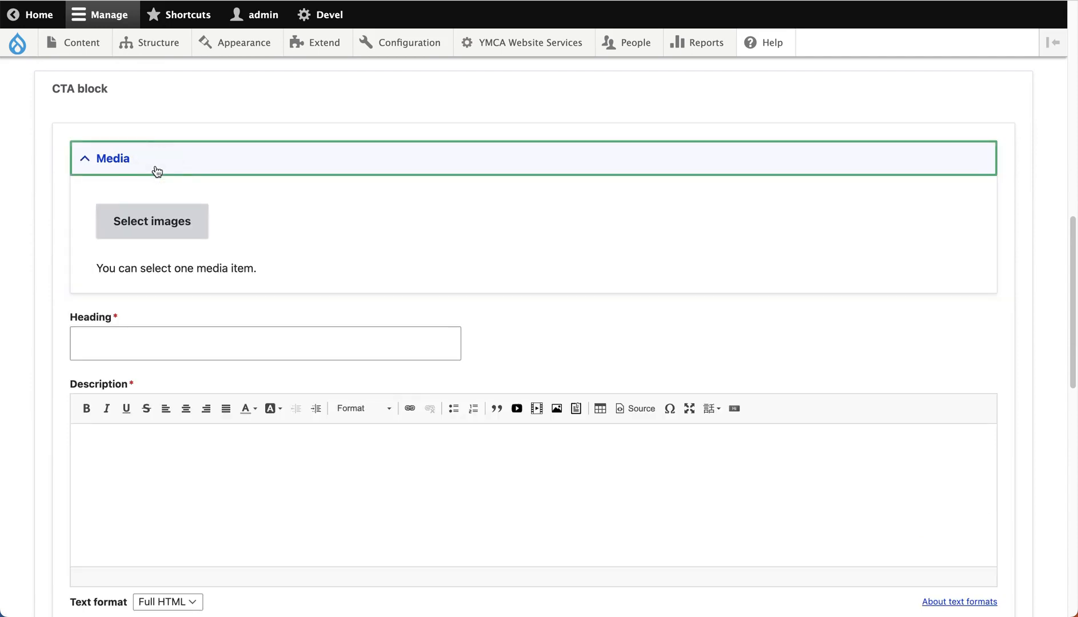
pyautogui.click(157, 172)
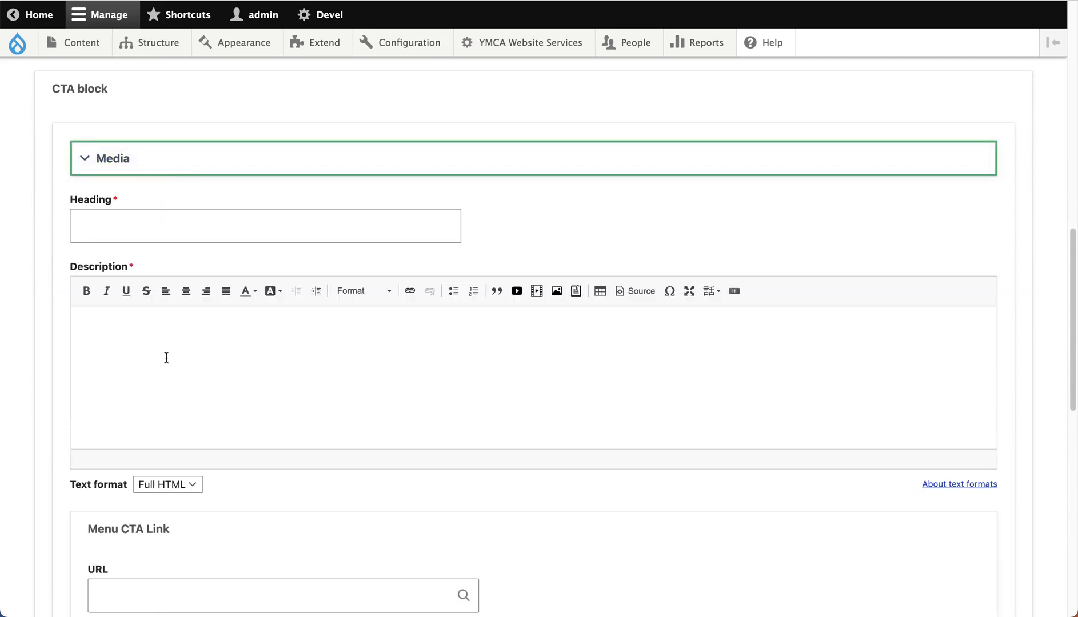
pyautogui.scroll(-3, 166, 357)
pyautogui.scroll(-6, 199, 395)
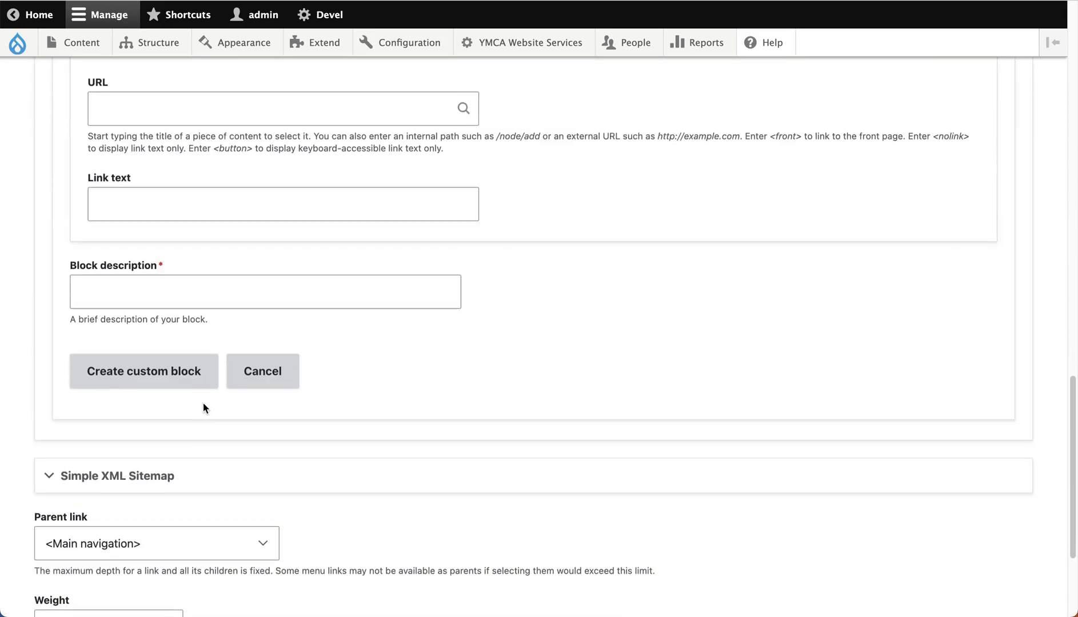
pyautogui.click(193, 299)
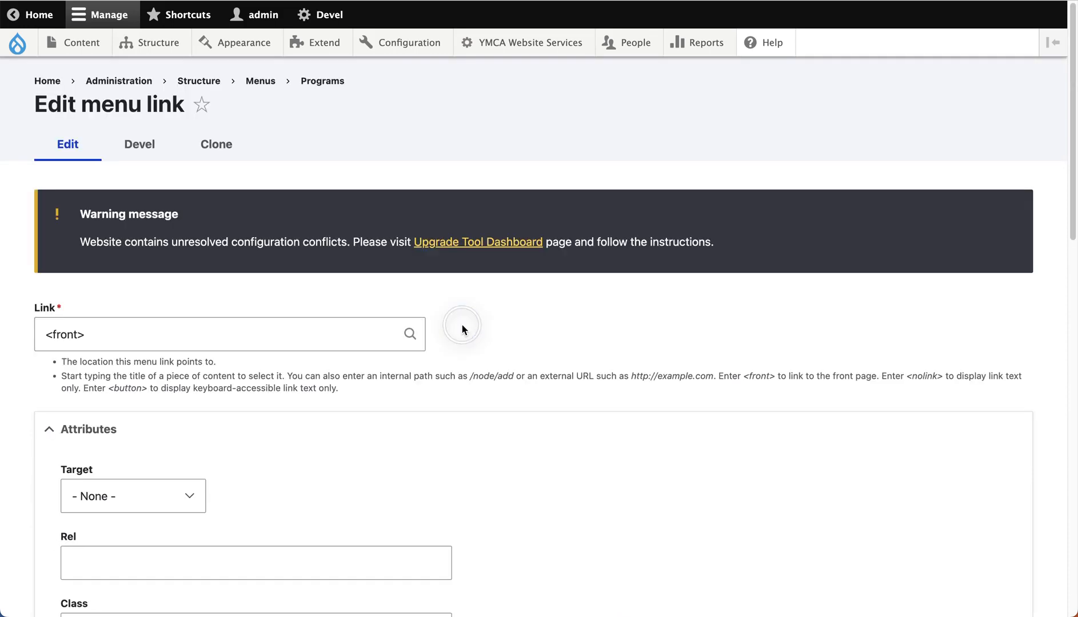
# Examine the Programs menu link's settings and the contents of its Program finder CTA block in edit mode
pyautogui.scroll(-9, 462, 325)
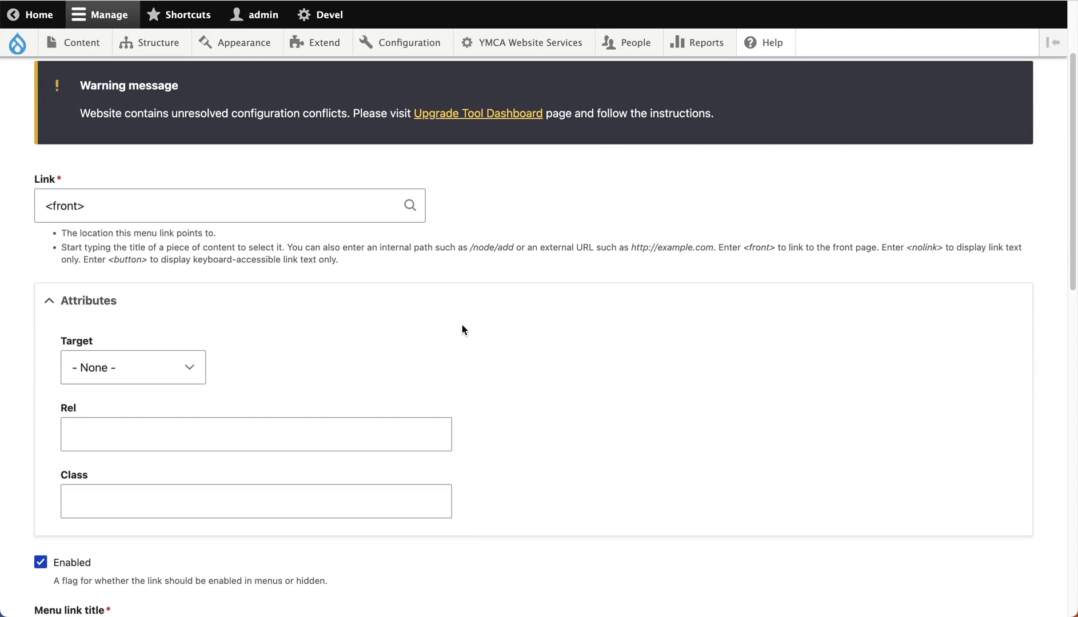
pyautogui.scroll(-3, 462, 325)
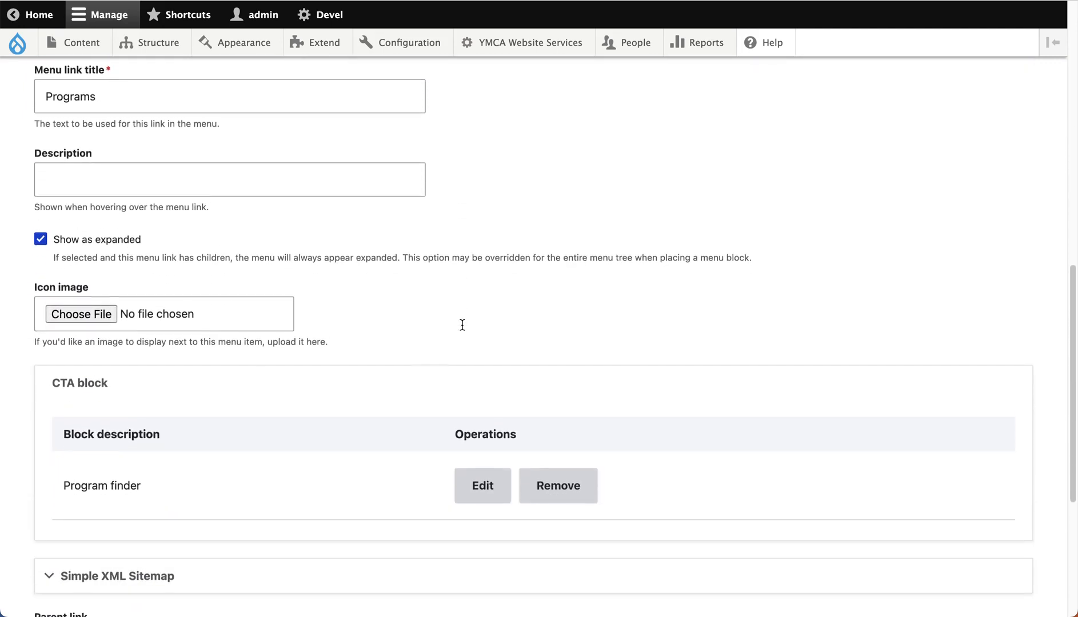
pyautogui.scroll(-2, 462, 328)
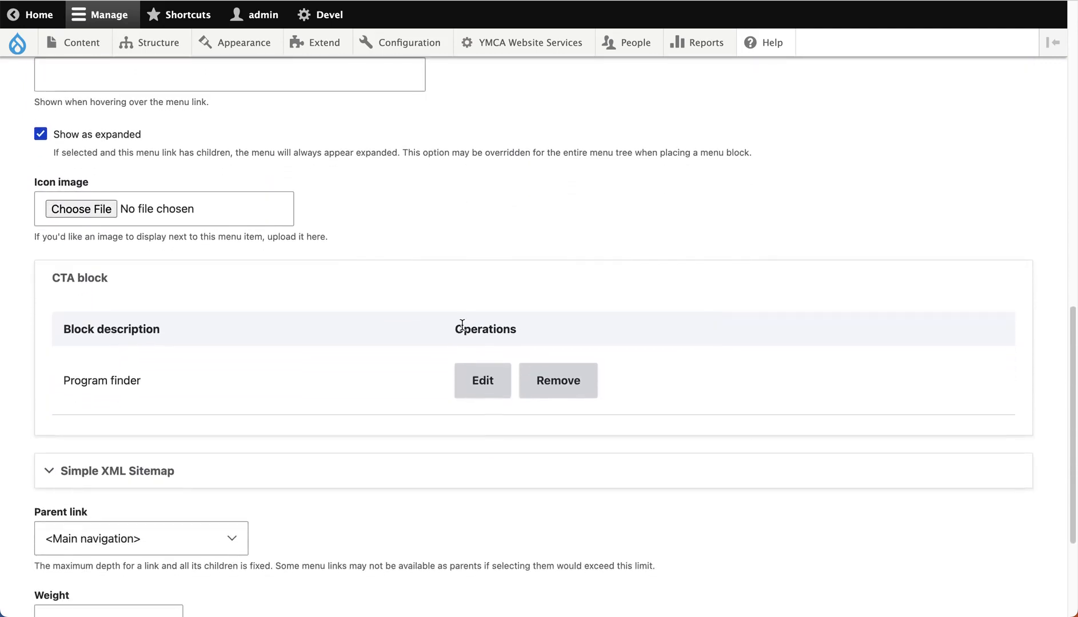
pyautogui.click(476, 386)
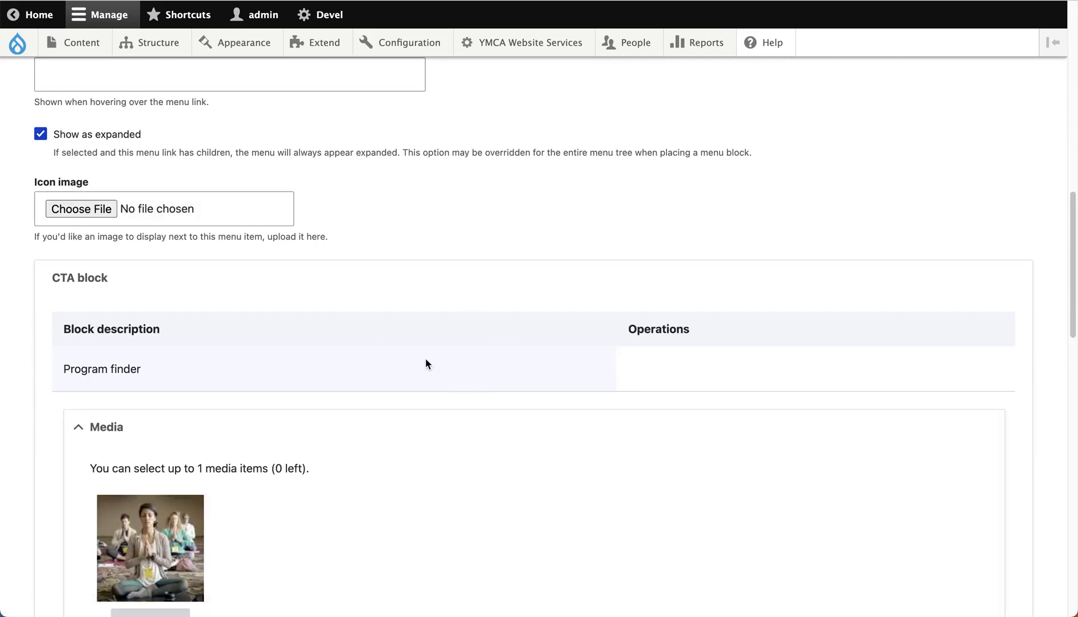
pyautogui.scroll(-3, 425, 359)
pyautogui.scroll(-6, 425, 359)
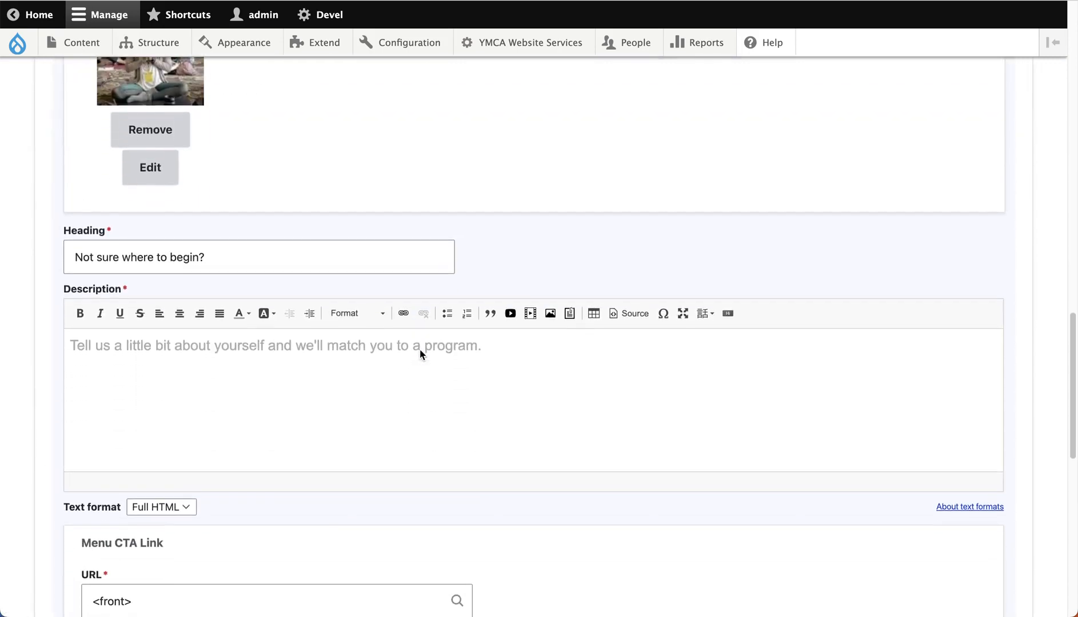
pyautogui.scroll(-7, 420, 350)
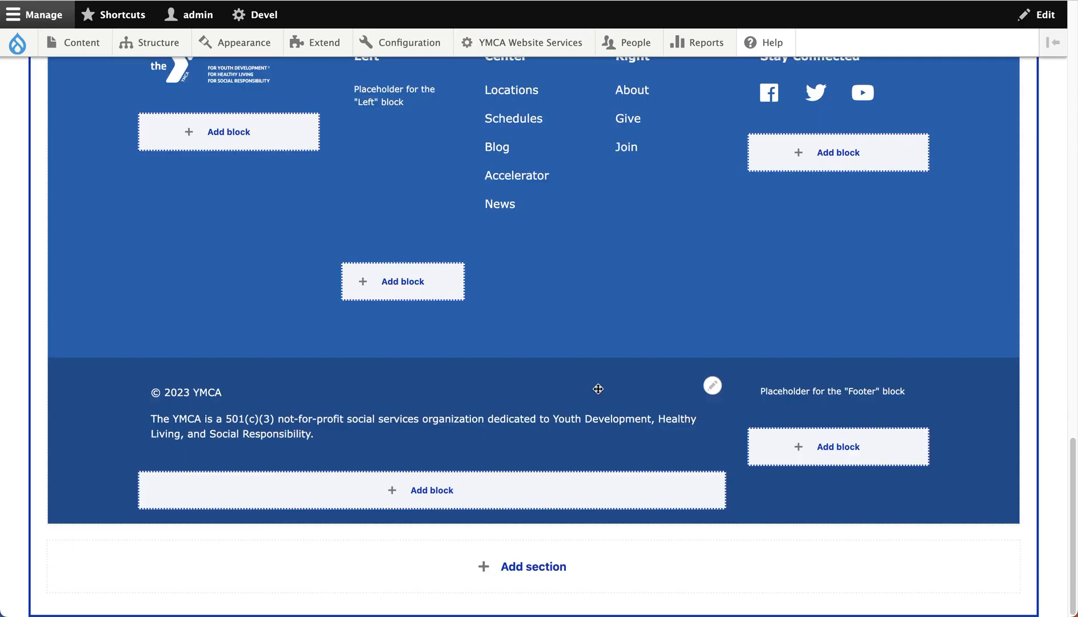
# Review the footer's social and copyright blocks in the layout, and find their entries in the custom block library
pyautogui.scroll(1, 715, 331)
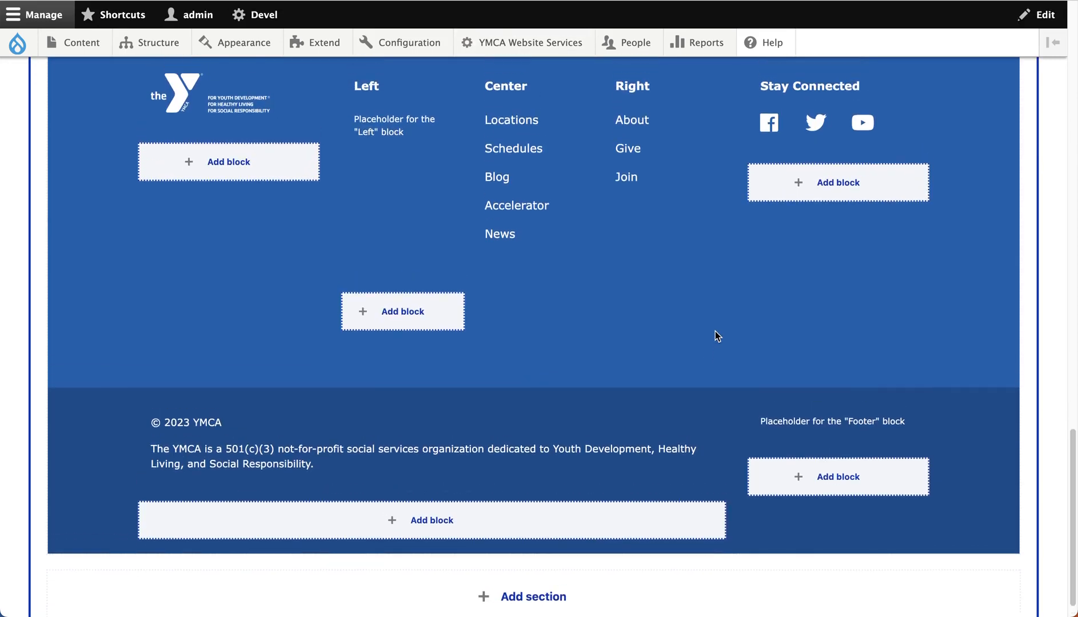
pyautogui.moveTo(827, 92)
pyautogui.moveTo(630, 449)
pyautogui.click(640, 1)
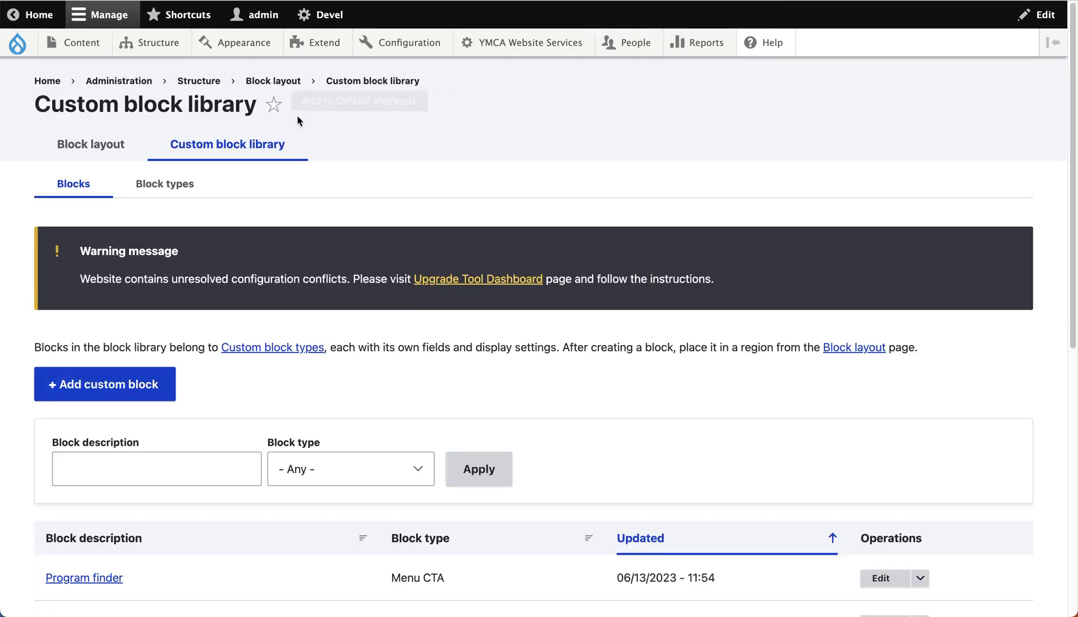
pyautogui.moveTo(167, 52)
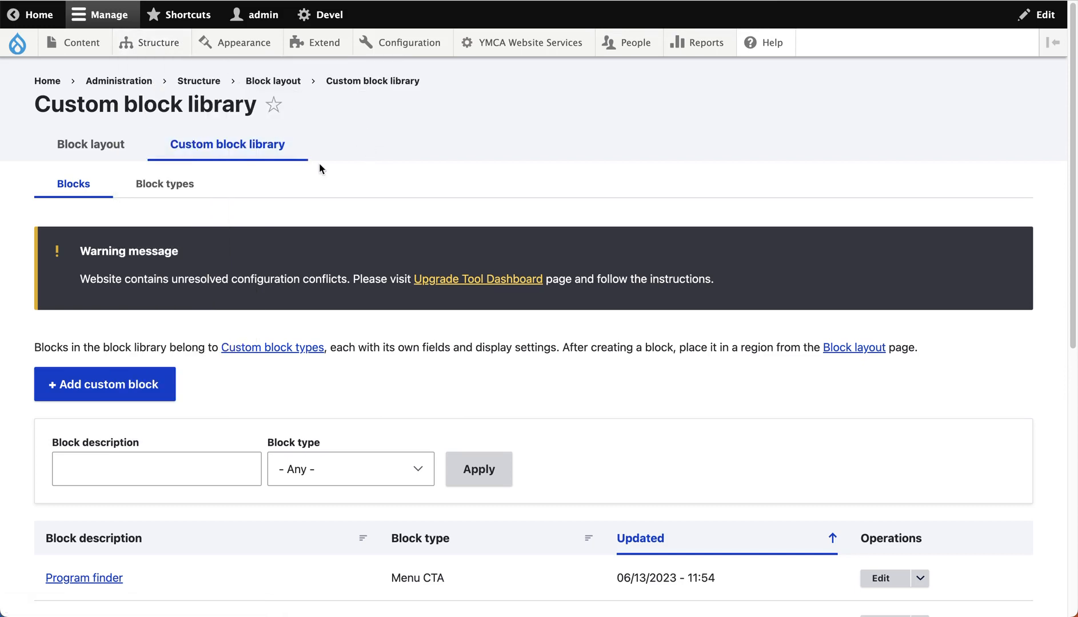
pyautogui.scroll(-8, 402, 219)
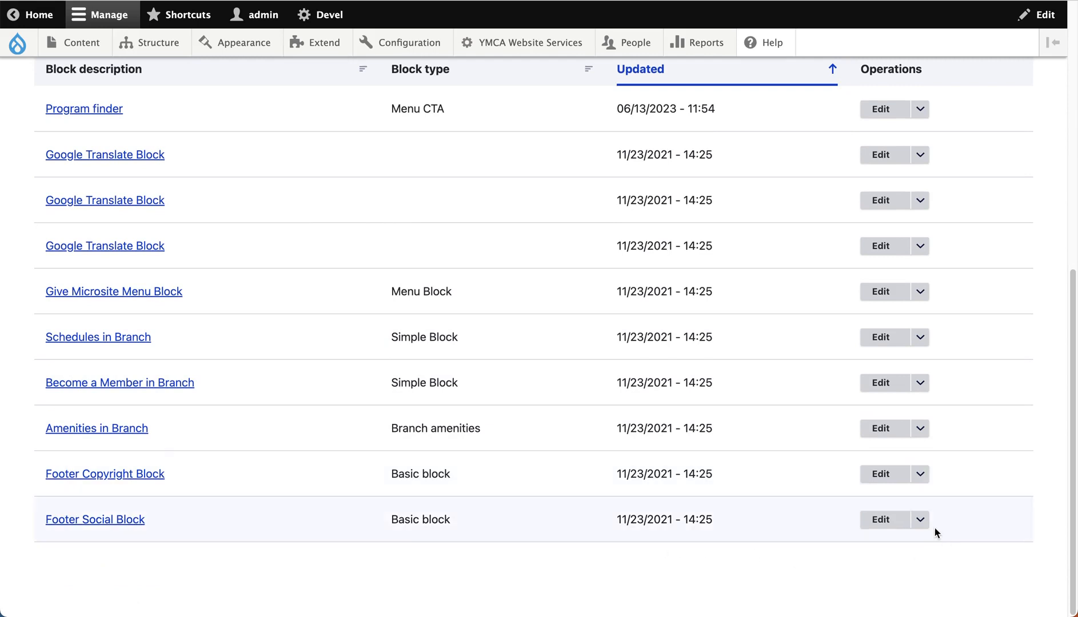
# Open the Footer Copyright Block for editing and highlight the current-date token in its content
pyautogui.click(879, 477)
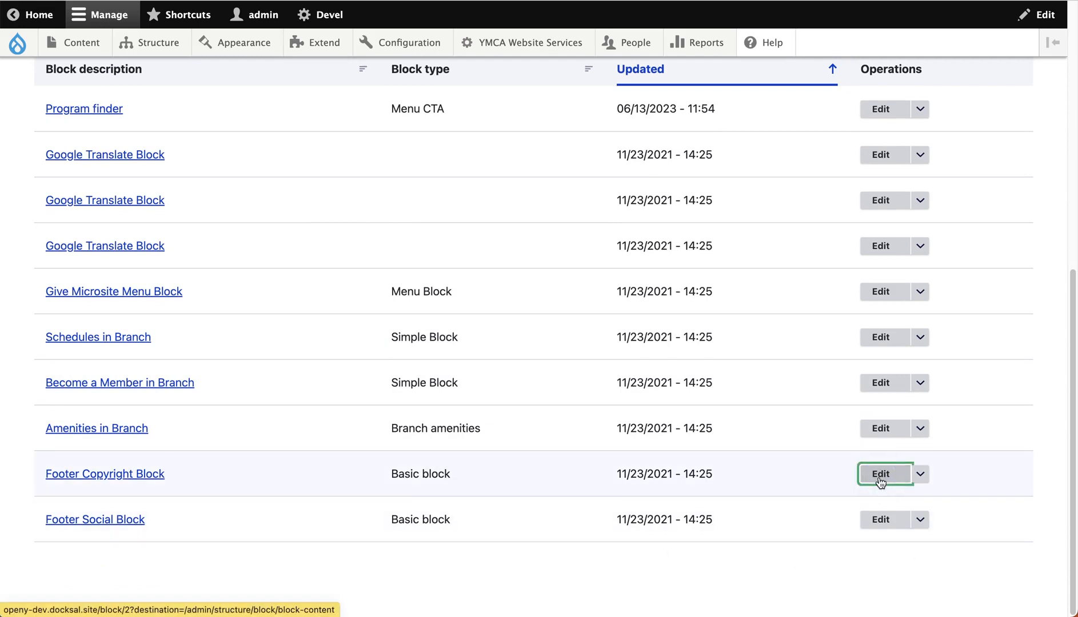
pyautogui.scroll(-2, 457, 428)
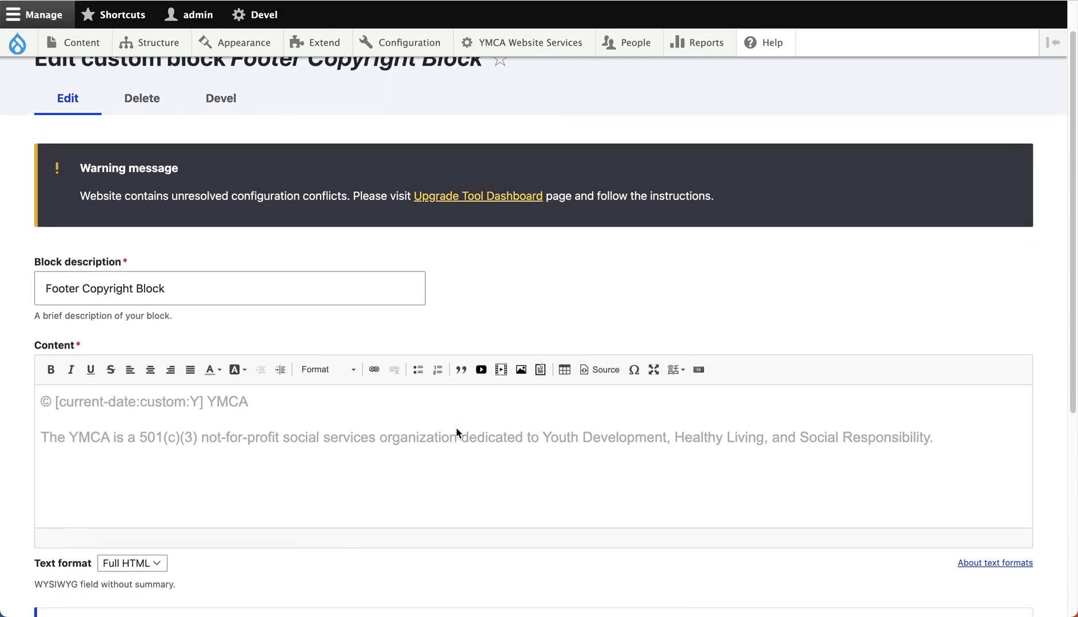
pyautogui.tripleClick(456, 428)
pyautogui.click(197, 401)
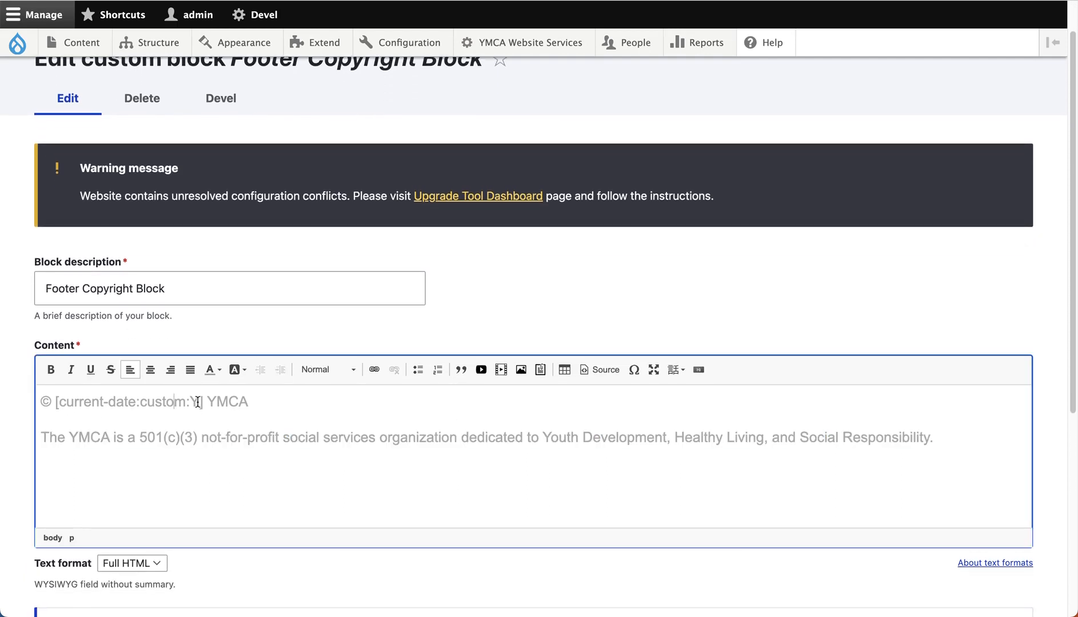
pyautogui.click(202, 402)
pyautogui.moveTo(202, 402); pyautogui.dragTo(54, 402)
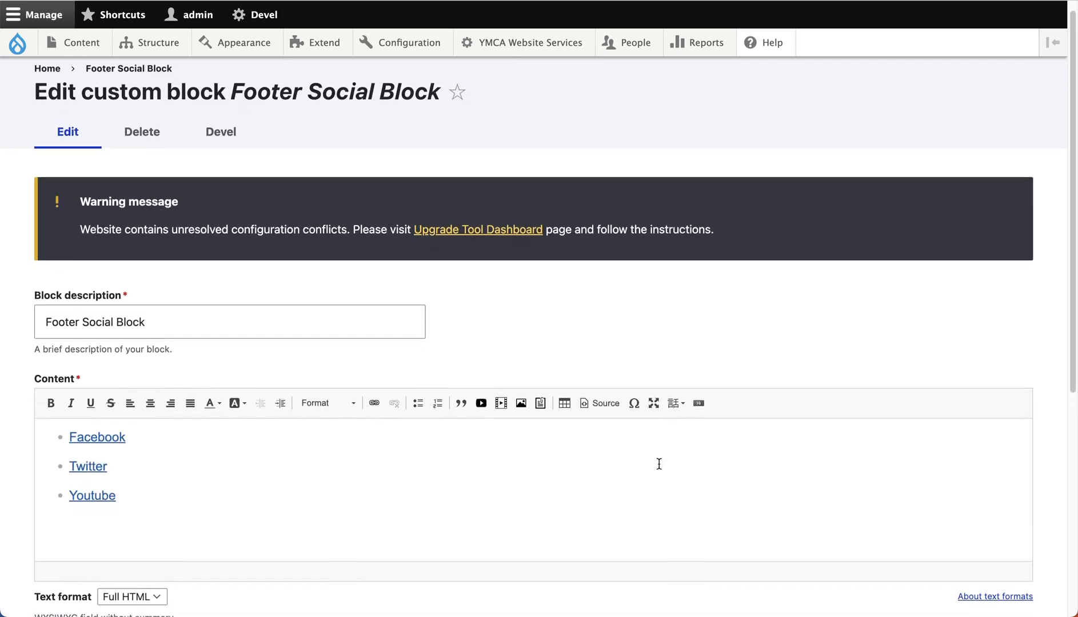
# Examine the Footer Social Block's links and the fa-facebook icon class in its HTML source, and return to the formatted view
pyautogui.scroll(-1, 457, 446)
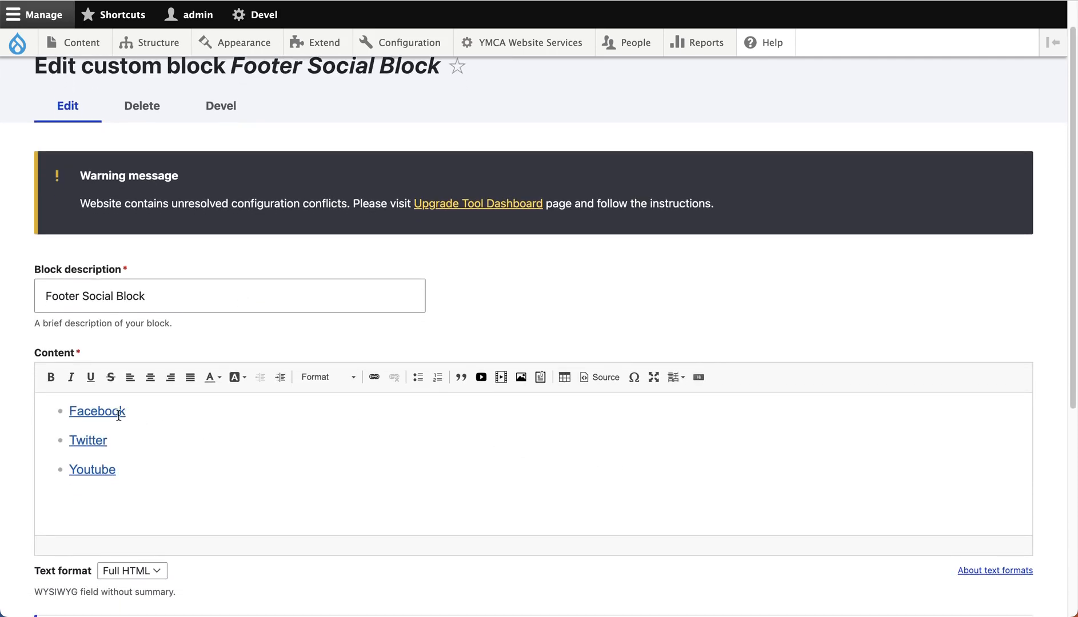
pyautogui.scroll(-2, 116, 413)
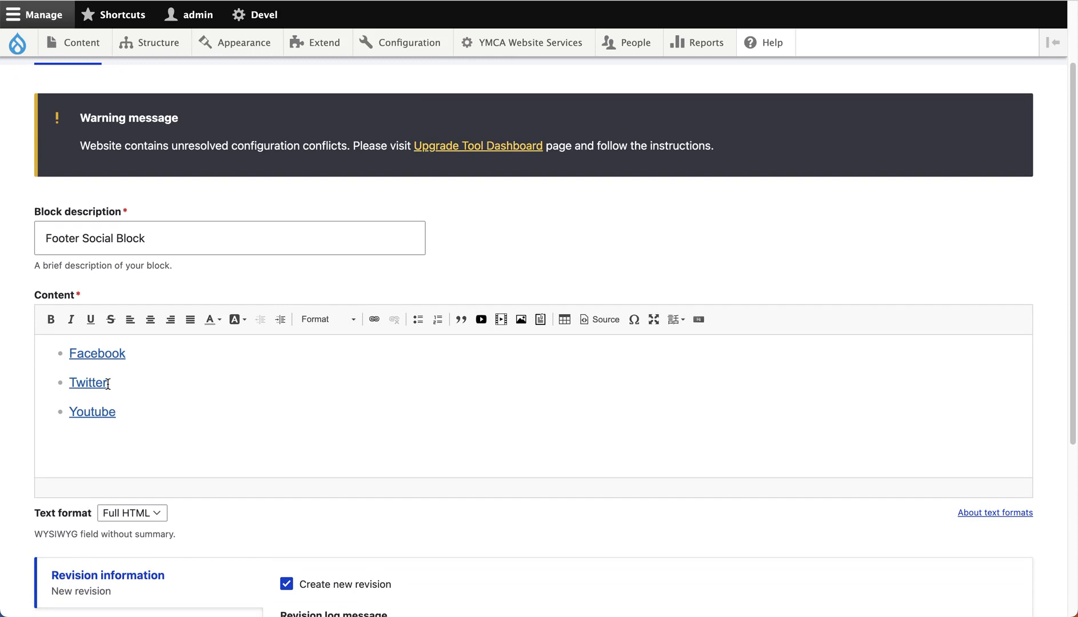
pyautogui.click(594, 324)
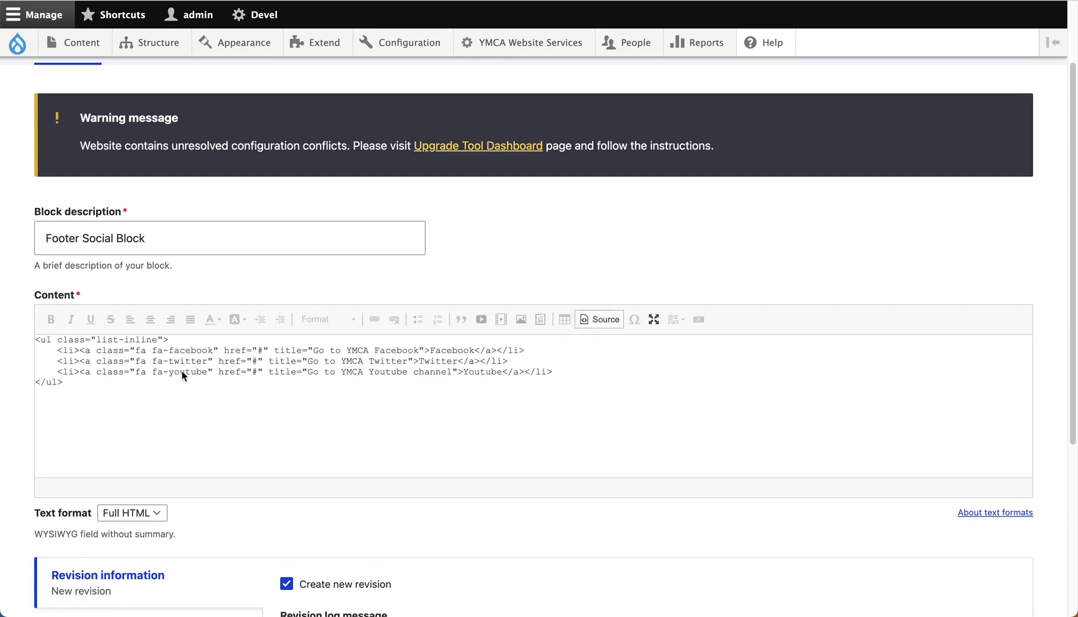
pyautogui.click(143, 353)
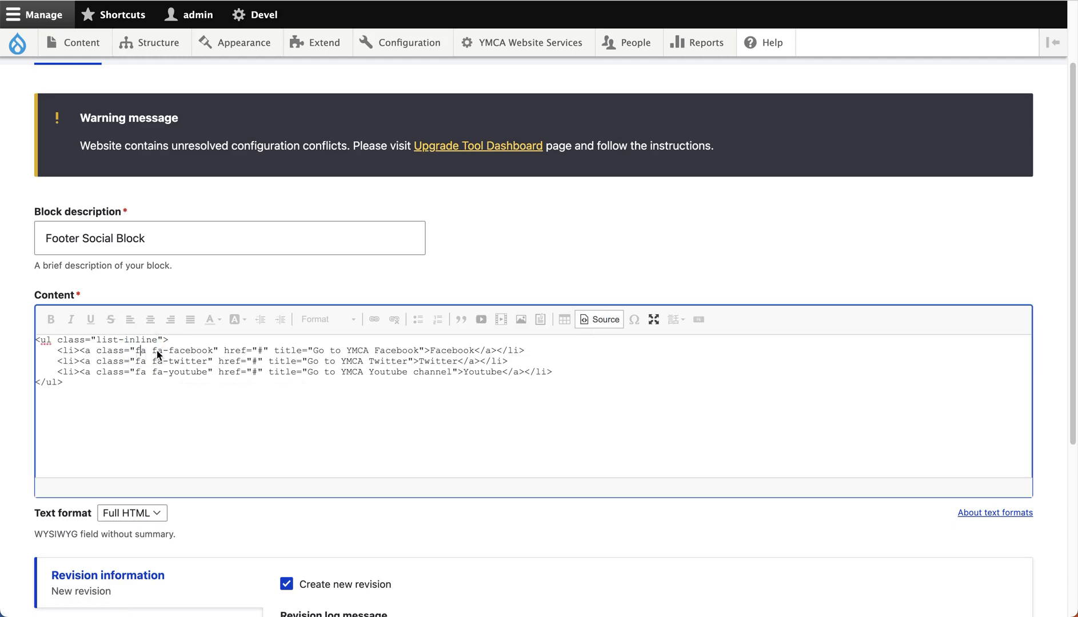
pyautogui.moveTo(152, 351); pyautogui.dragTo(210, 351)
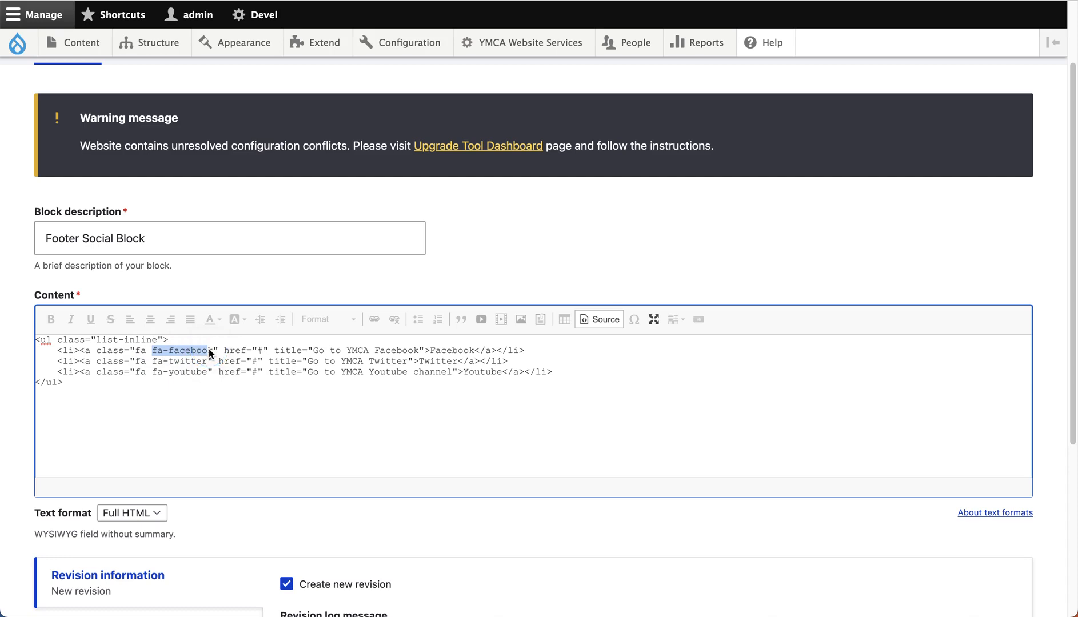
pyautogui.click(600, 319)
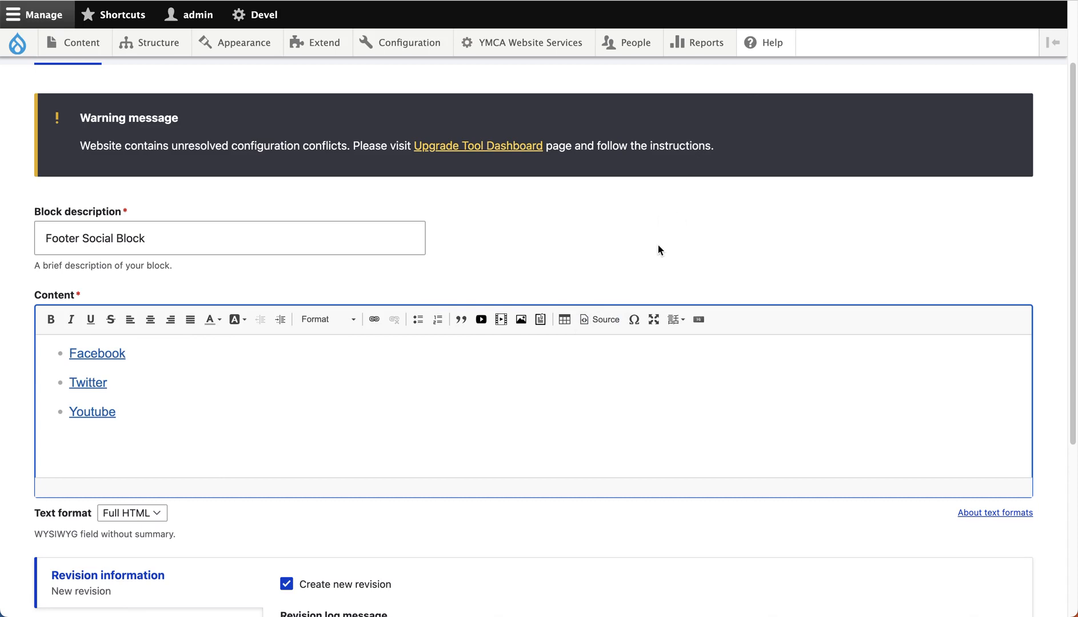
pyautogui.scroll(-5, 658, 245)
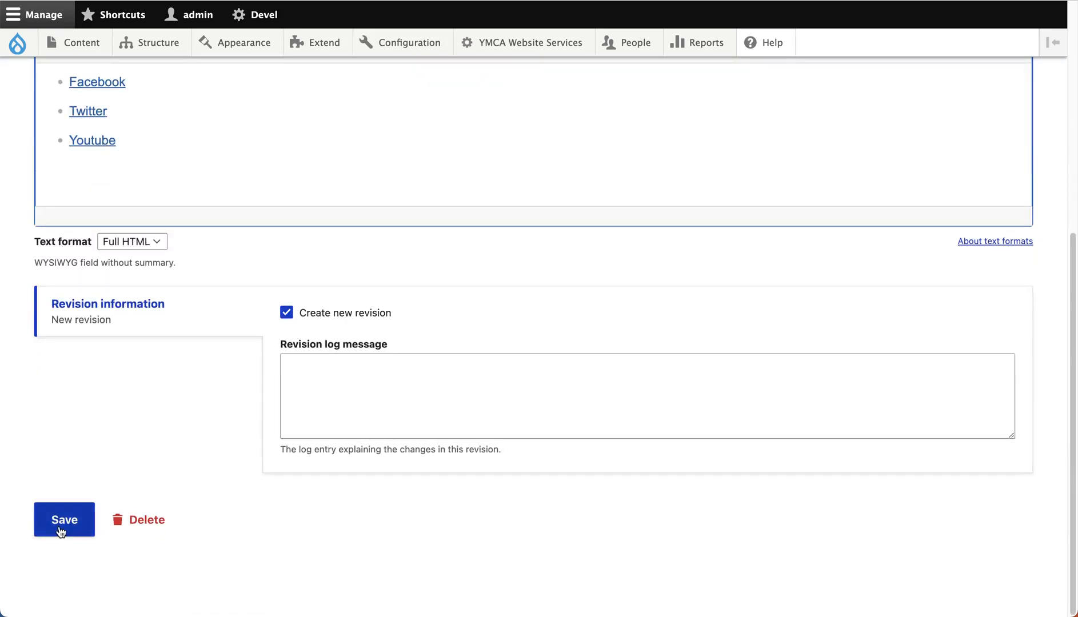